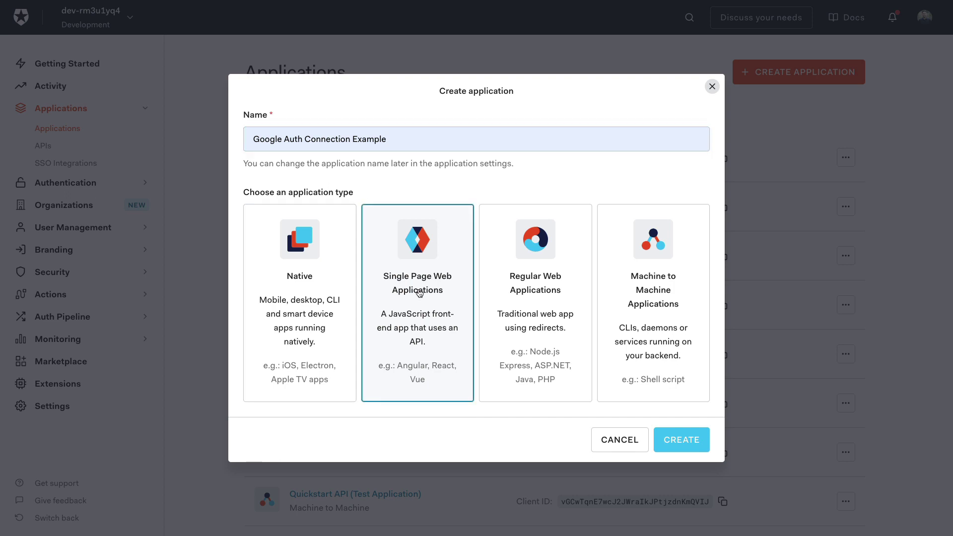
- Make the app a Single Page Web Application, choose the React quick start, and view its sample on GitHub
{"action": "left_click", "coordinate": [677, 441]}
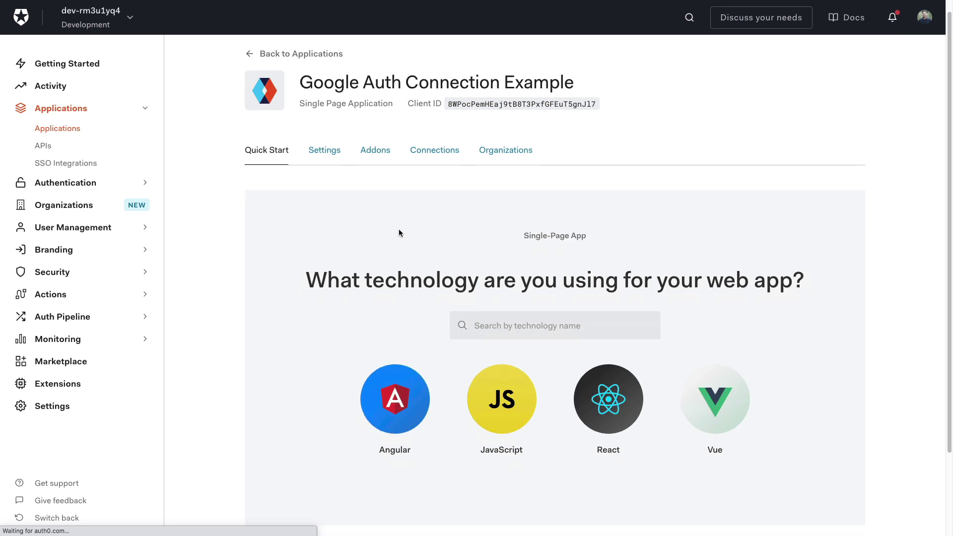
{"action": "scroll", "coordinate": [398, 229], "scroll_direction": "down", "scroll_amount": 1}
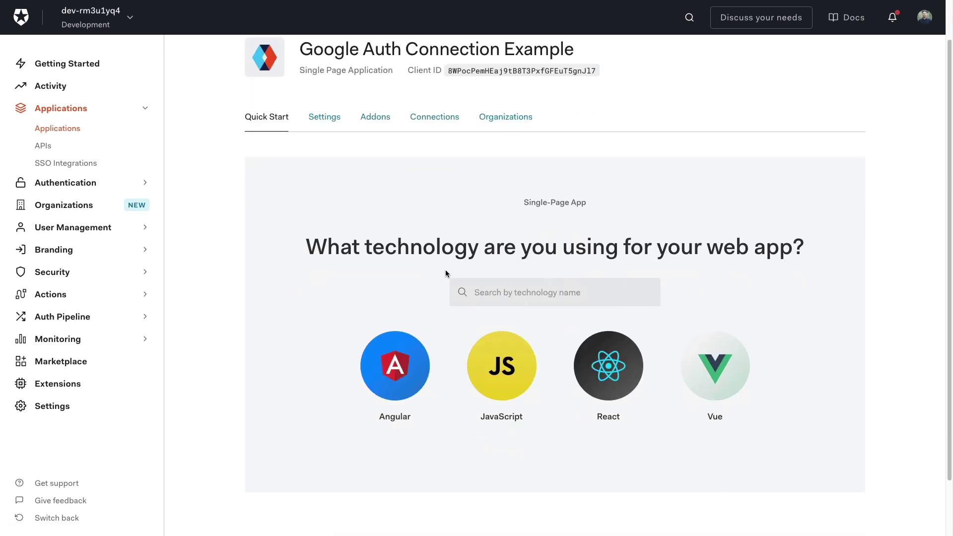
{"action": "left_click", "coordinate": [604, 376]}
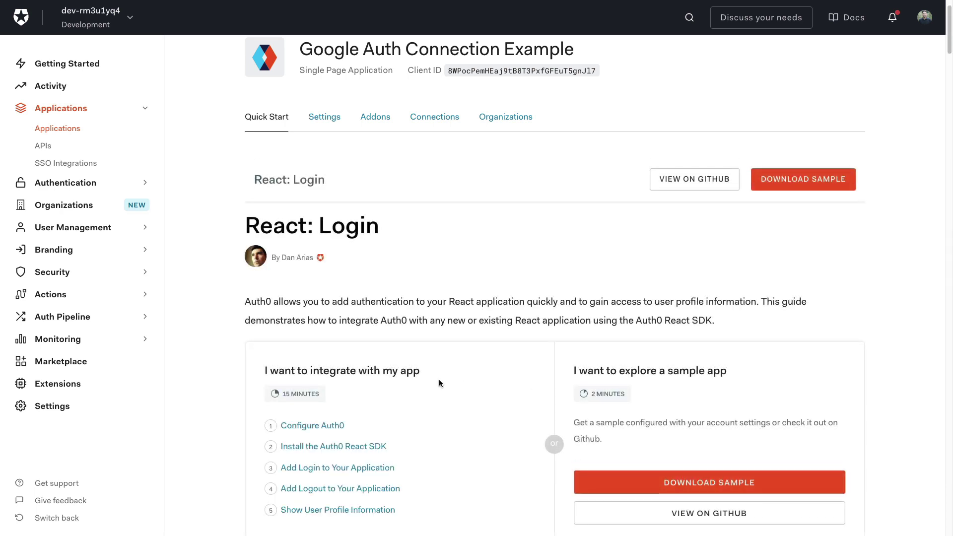
{"action": "scroll", "coordinate": [439, 379], "scroll_direction": "down", "scroll_amount": 3}
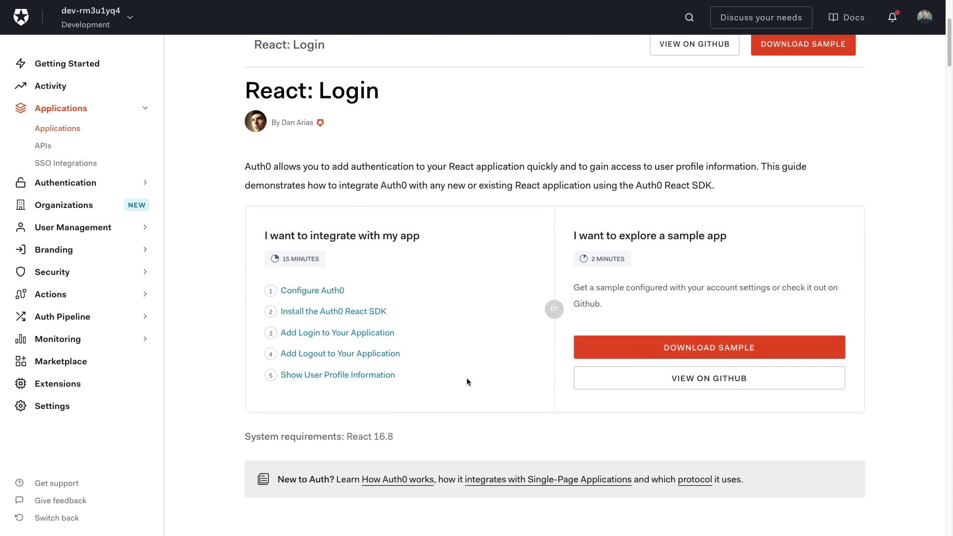
{"action": "left_click", "coordinate": [655, 382]}
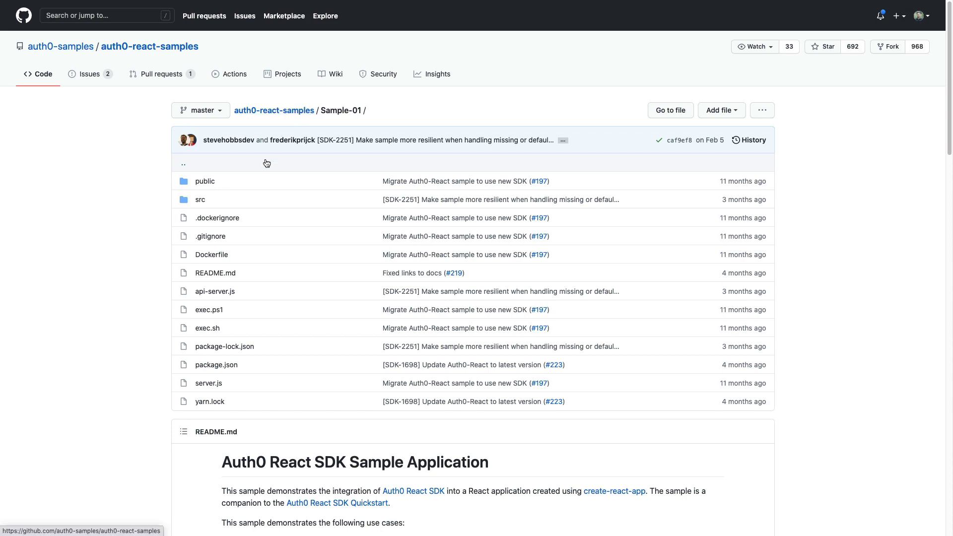
- Scroll through the auth0-react-samples Sample-01 repository on GitHub to review its contents
{"action": "scroll", "coordinate": [236, 231], "scroll_direction": "down", "scroll_amount": 3}
{"action": "scroll", "coordinate": [298, 254], "scroll_direction": "up", "scroll_amount": 3}
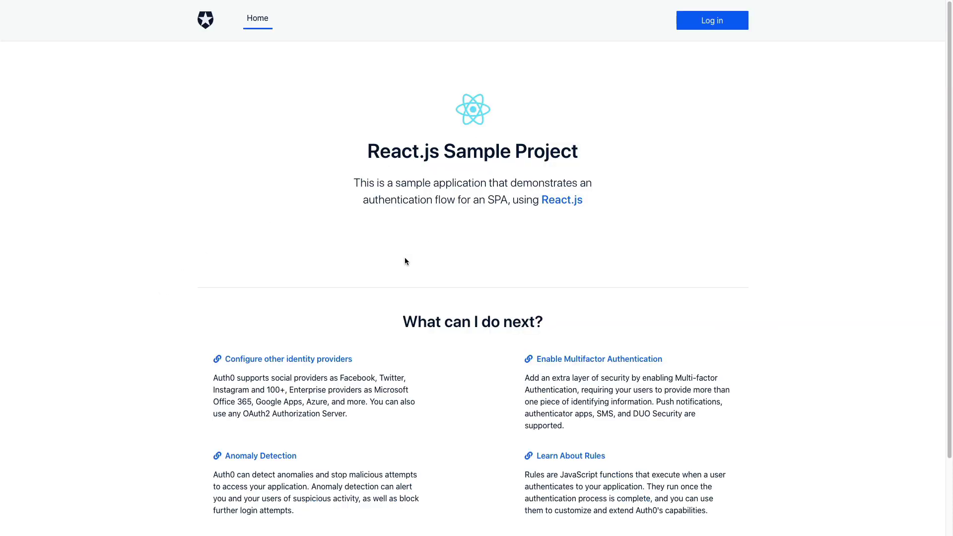
{"action": "scroll", "coordinate": [404, 261], "scroll_direction": "down", "scroll_amount": 3}
{"action": "scroll", "coordinate": [382, 263], "scroll_direction": "up", "scroll_amount": 3}
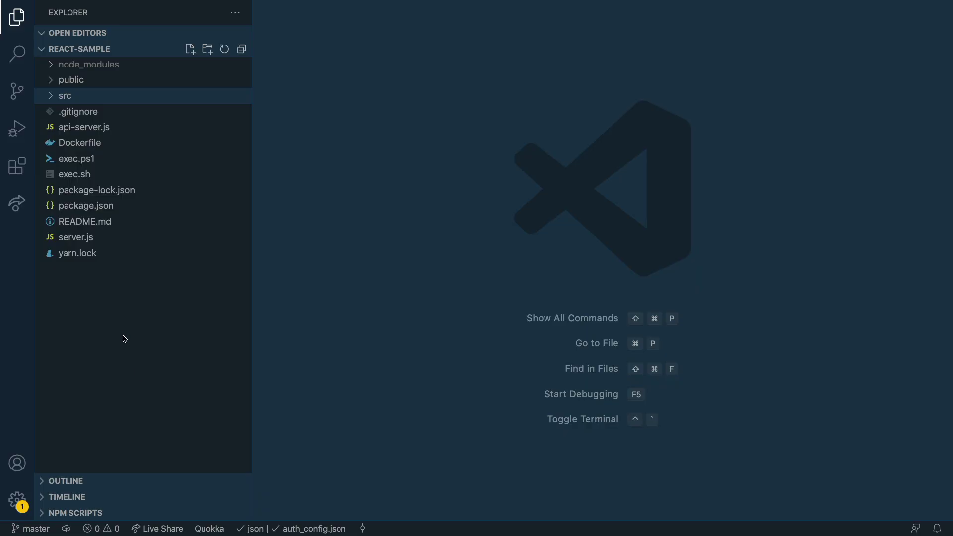
- Open src/auth_config.json and delete the audience line and the trailing comma after clientId
{"action": "left_click", "coordinate": [71, 102]}
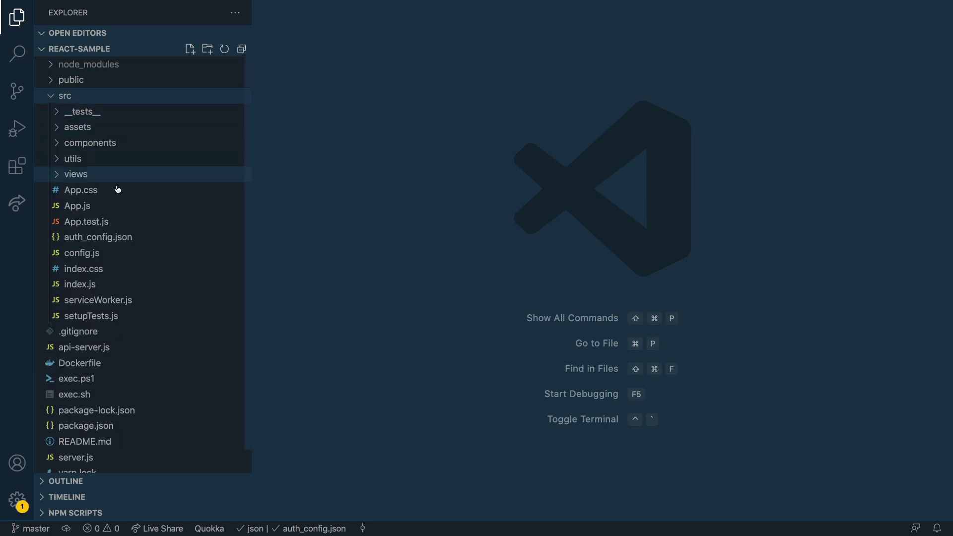
{"action": "left_click", "coordinate": [90, 243]}
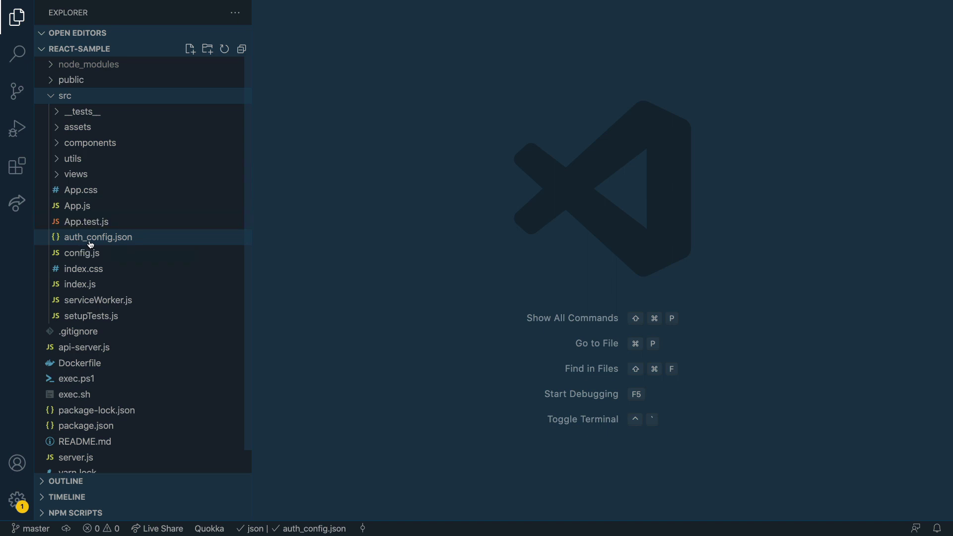
{"action": "left_click", "coordinate": [377, 139]}
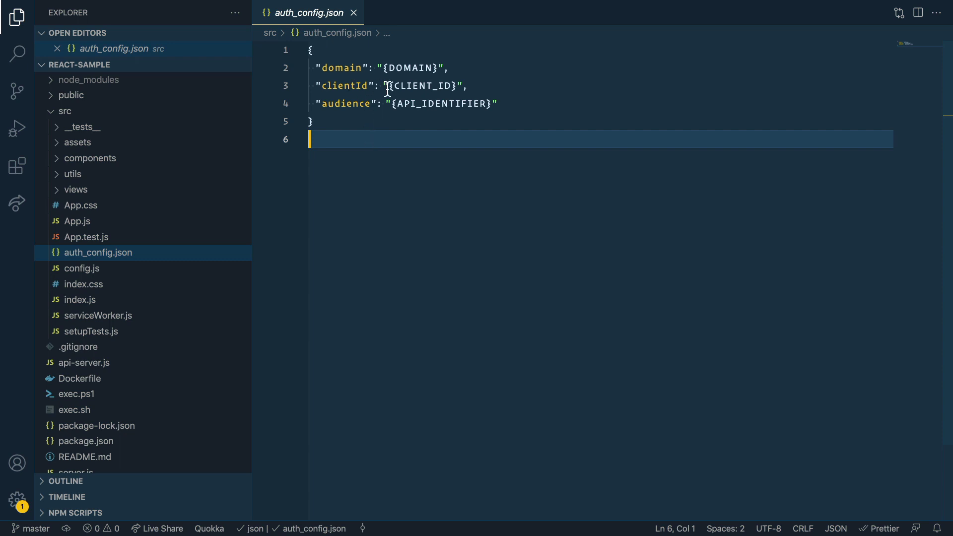
{"action": "left_click_drag", "start_coordinate": [474, 90], "coordinate": [299, 78]}
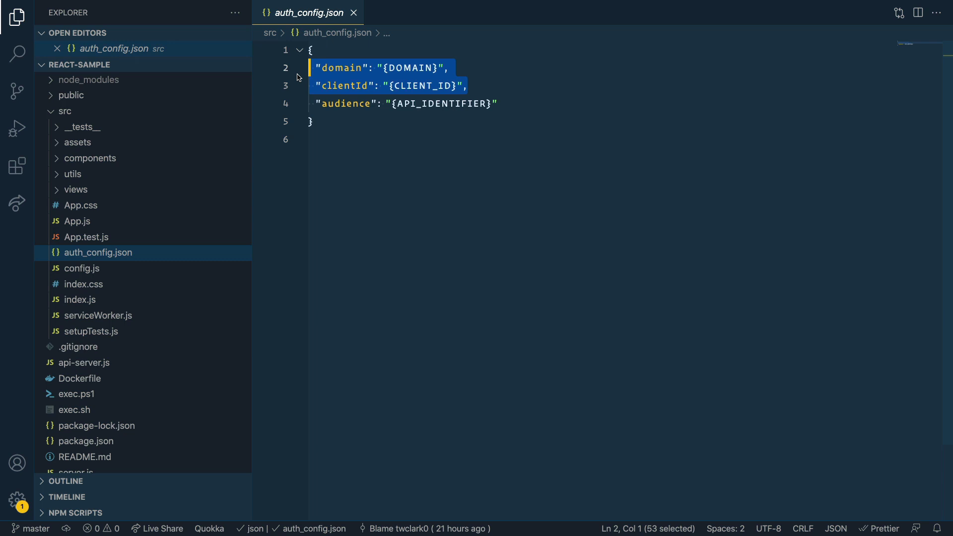
{"action": "key", "text": "ctrl+shift+g"}
{"action": "left_click", "coordinate": [526, 121]}
{"action": "left_click", "coordinate": [525, 104]}
{"action": "key", "text": "BackSpace"}
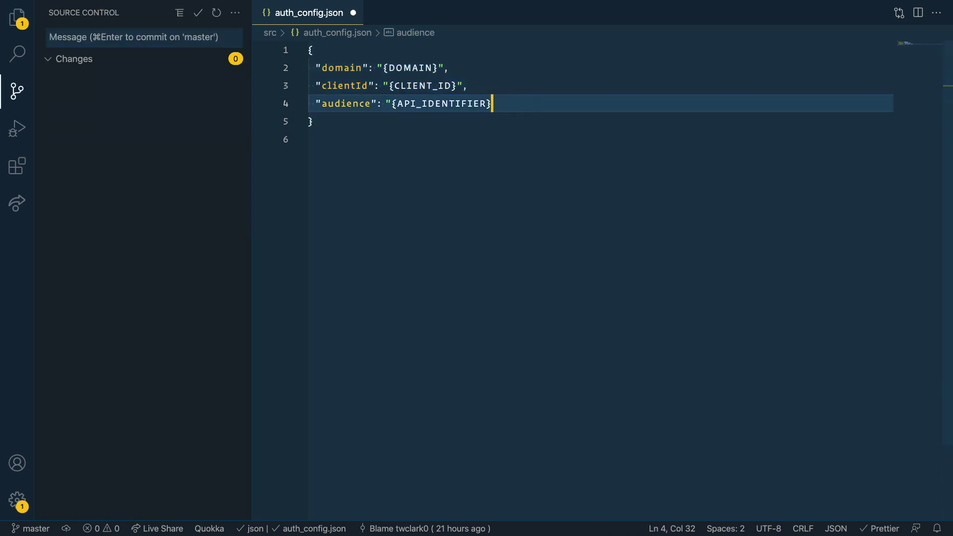
{"action": "key", "text": "ctrl+z"}
{"action": "key", "text": "ctrl+z"}
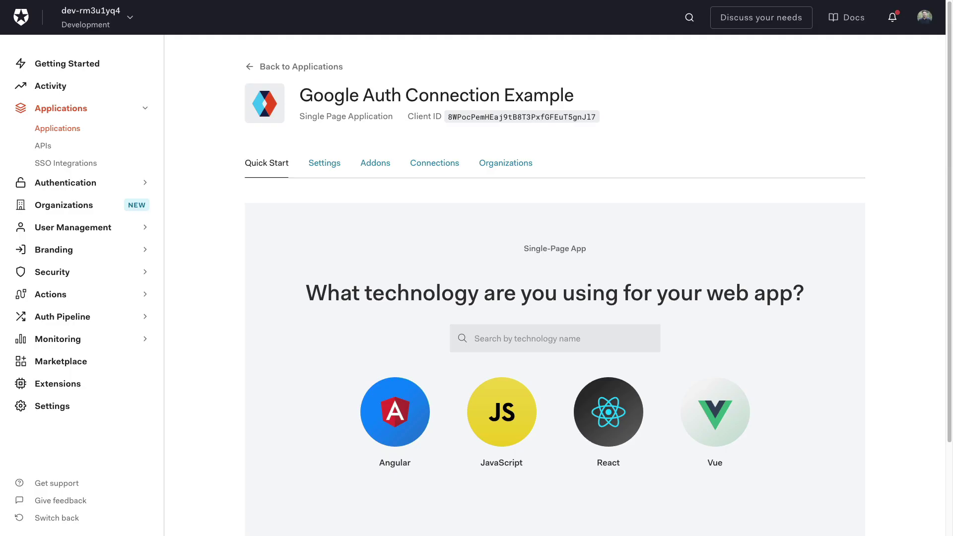
- Copy the app's Domain from Settings and paste it over {DOMAIN} in auth_config.json
{"action": "left_click", "coordinate": [328, 165]}
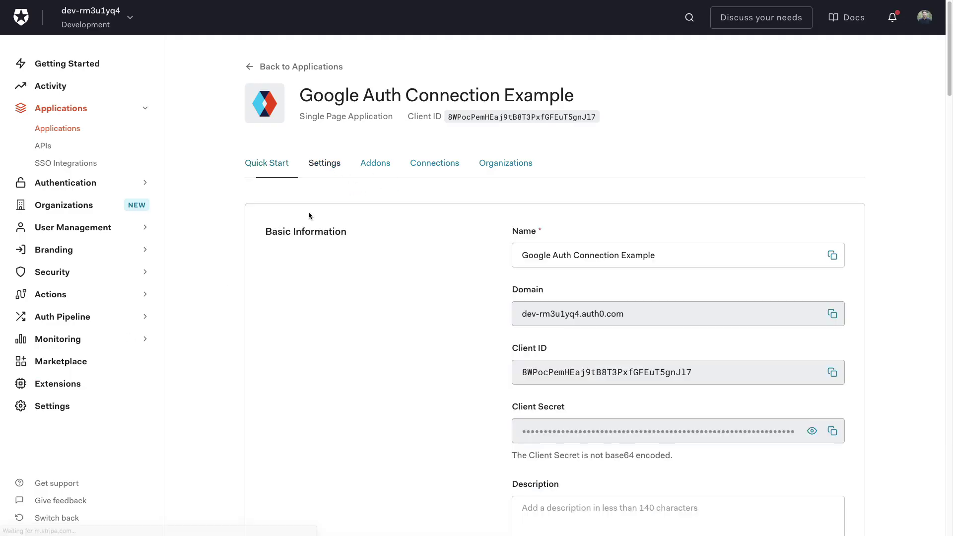
{"action": "scroll", "coordinate": [550, 256], "scroll_direction": "down", "scroll_amount": 1}
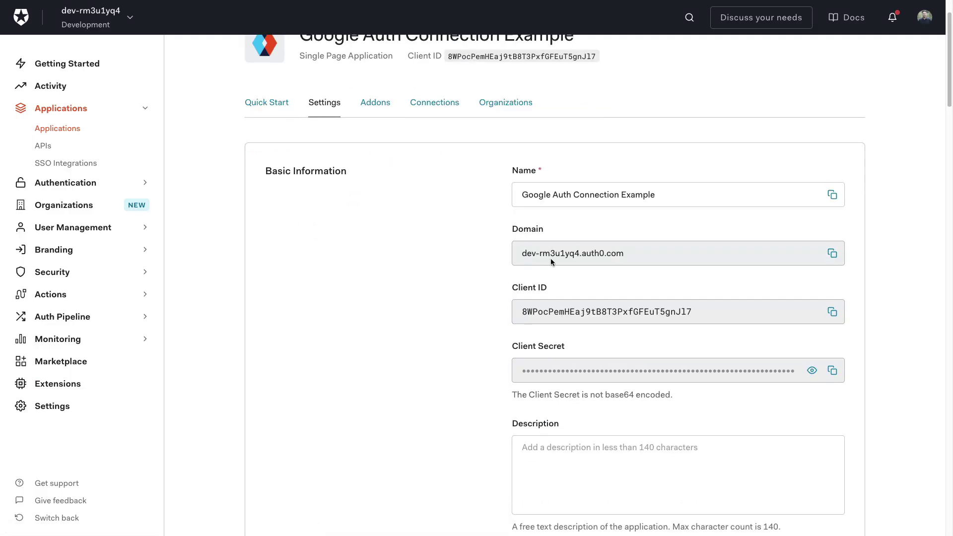
{"action": "left_click", "coordinate": [832, 256]}
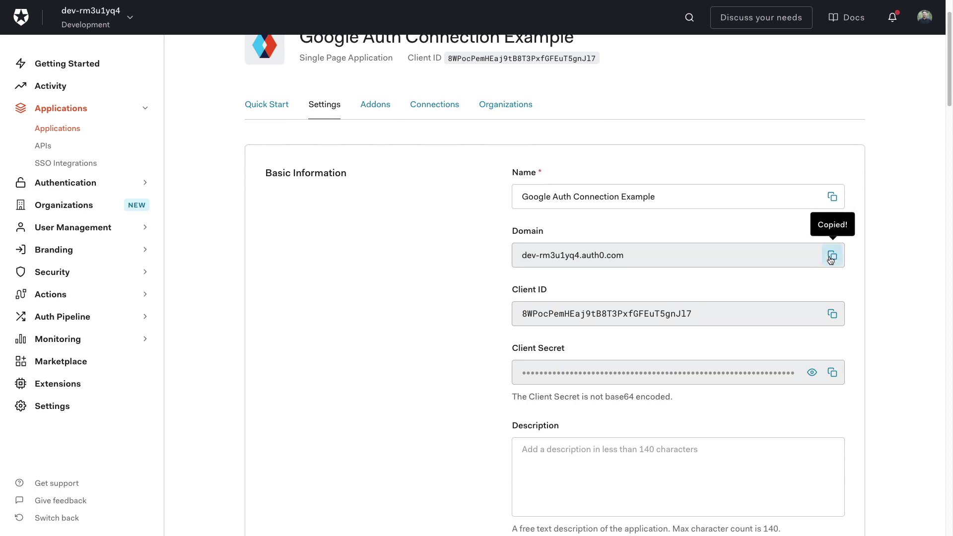
{"action": "key", "text": "ctrl+Right"}
{"action": "left_click", "coordinate": [386, 69]}
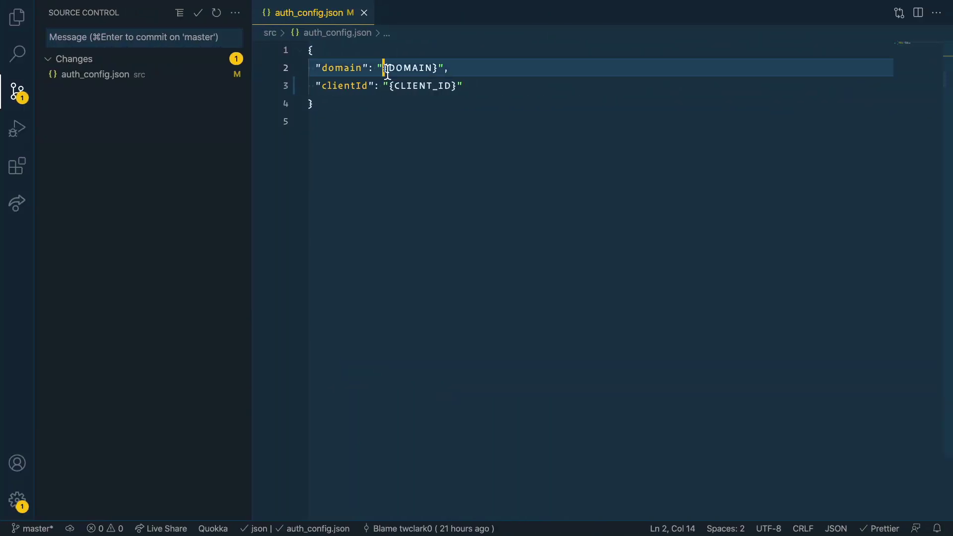
{"action": "left_click_drag", "start_coordinate": [387, 70], "coordinate": [436, 69]}
{"action": "key", "text": "super+v"}
- Replace {CLIENT_ID} with the app's copied Client ID and save auth_config.json
{"action": "key", "text": "ctrl+Left"}
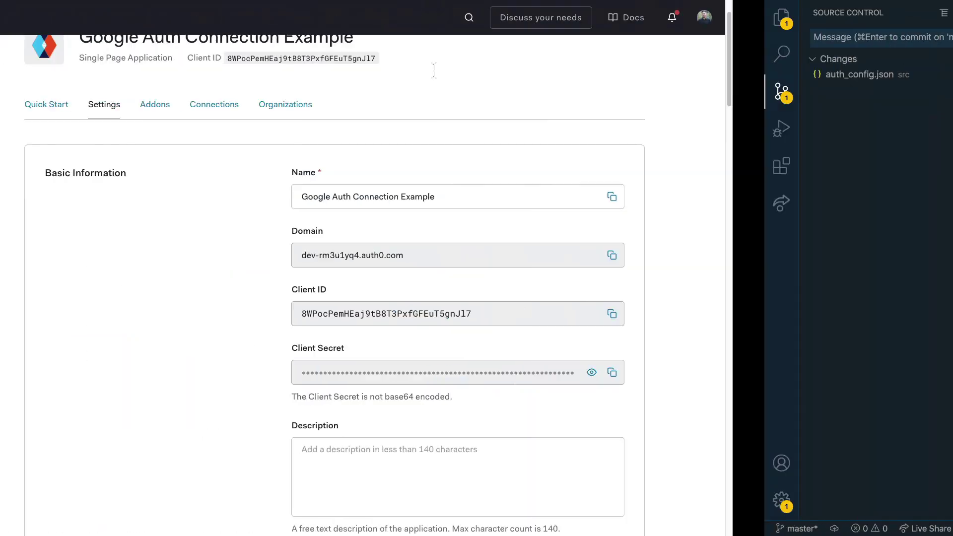
{"action": "left_click", "coordinate": [835, 314]}
{"action": "key", "text": "ctrl+Right"}
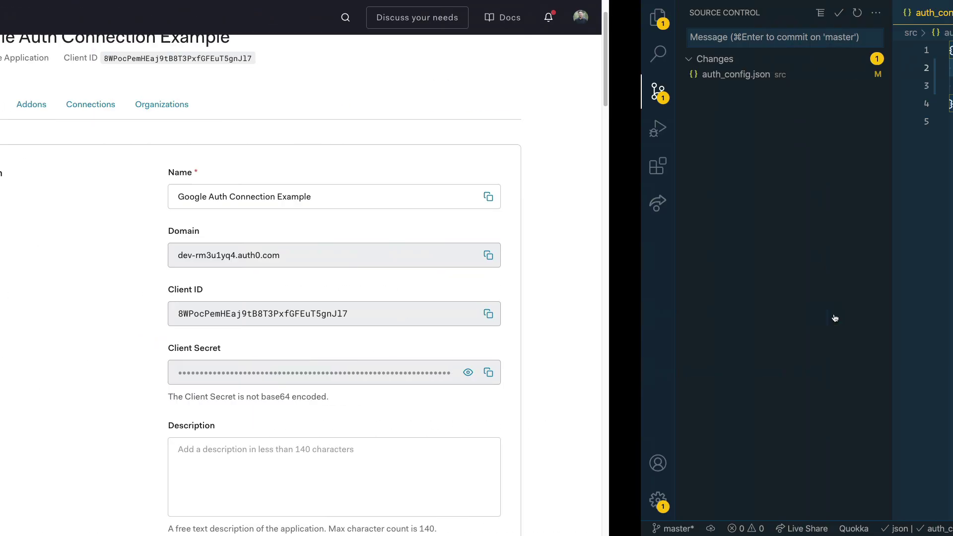
{"action": "left_click_drag", "start_coordinate": [390, 86], "coordinate": [458, 87]}
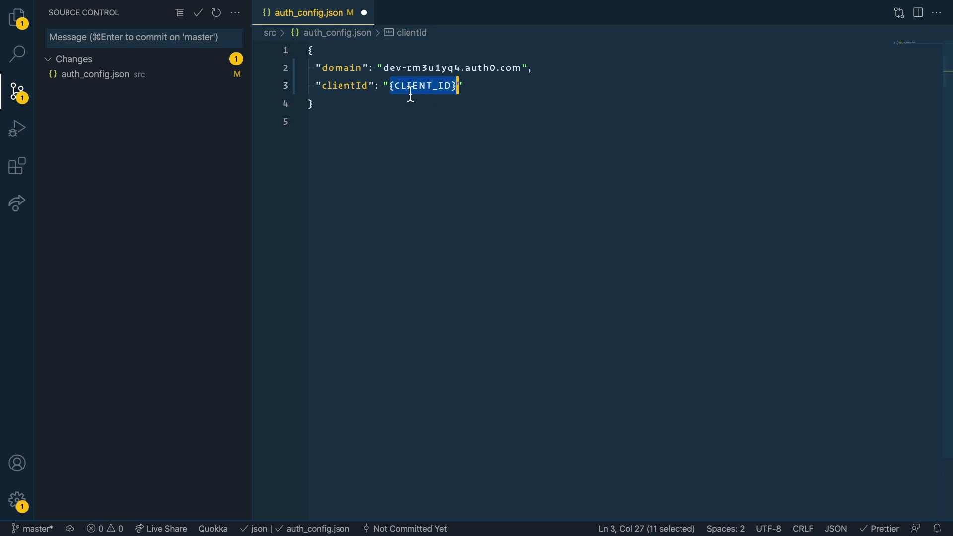
{"action": "key", "text": "super+v"}
{"action": "key", "text": "super+s"}
{"action": "left_click", "coordinate": [417, 131]}
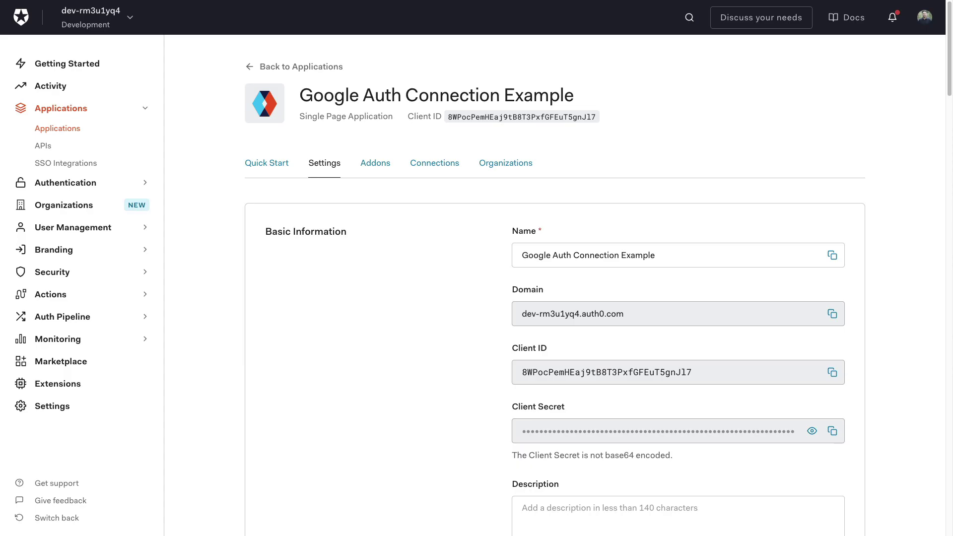
{"action": "scroll", "coordinate": [425, 338], "scroll_direction": "down", "scroll_amount": 8}
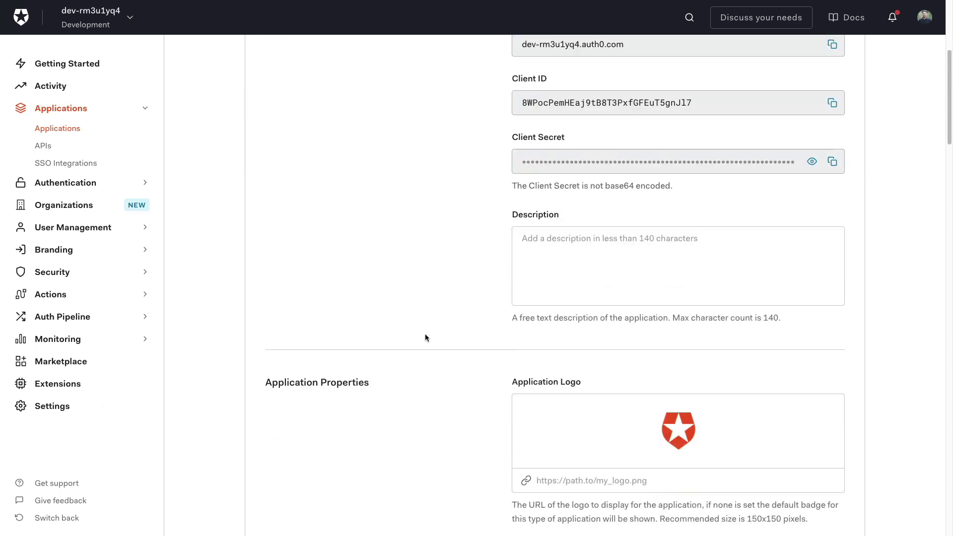
{"action": "scroll", "coordinate": [425, 337], "scroll_direction": "down", "scroll_amount": 10}
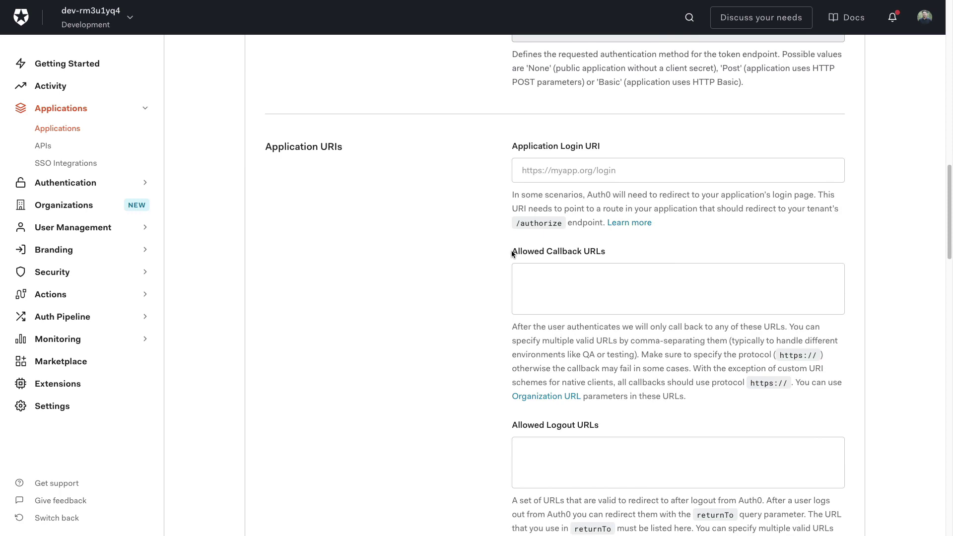
{"action": "left_click_drag", "start_coordinate": [513, 254], "coordinate": [616, 252]}
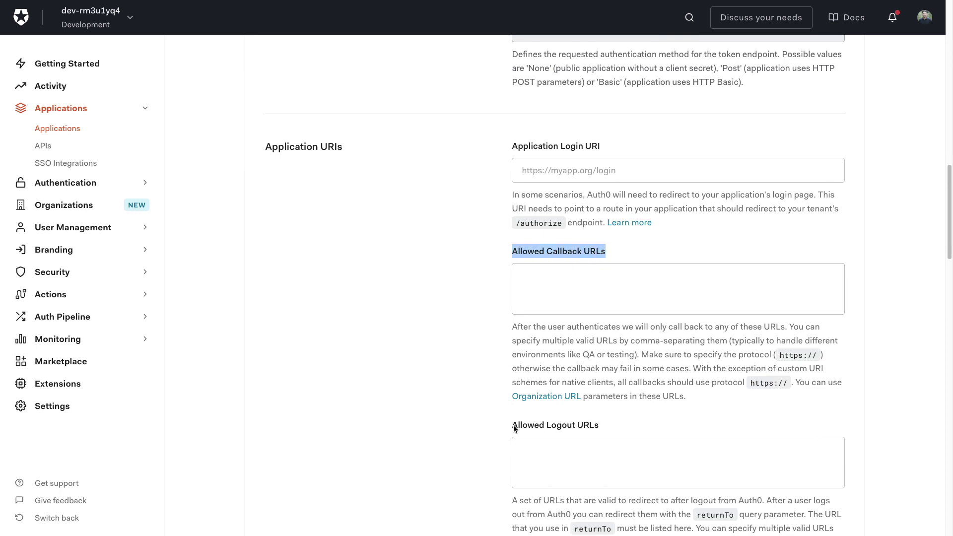
{"action": "left_click_drag", "start_coordinate": [514, 428], "coordinate": [603, 428]}
{"action": "scroll", "coordinate": [450, 410], "scroll_direction": "down", "scroll_amount": 3}
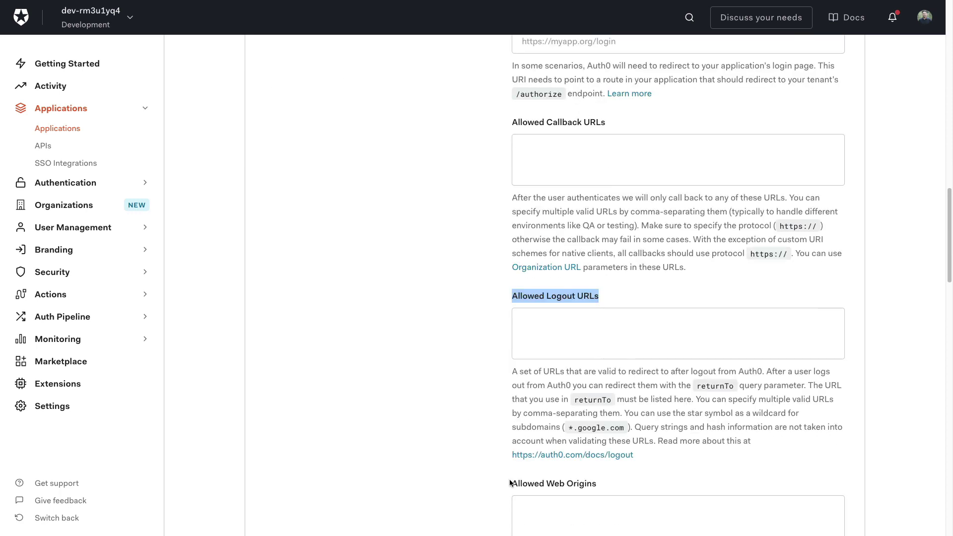
{"action": "left_click_drag", "start_coordinate": [511, 483], "coordinate": [597, 482]}
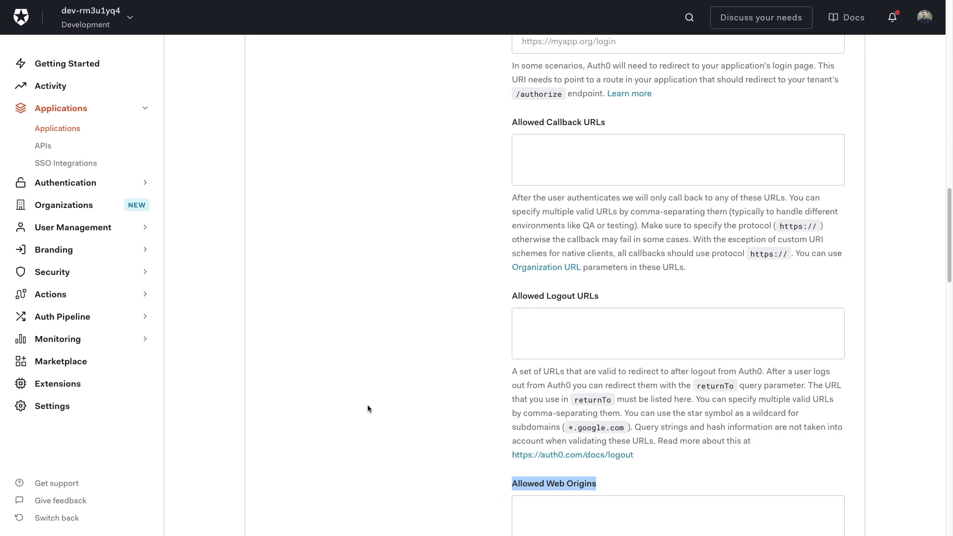
{"action": "scroll", "coordinate": [367, 409], "scroll_direction": "up", "scroll_amount": 3}
{"action": "left_click", "coordinate": [567, 297]}
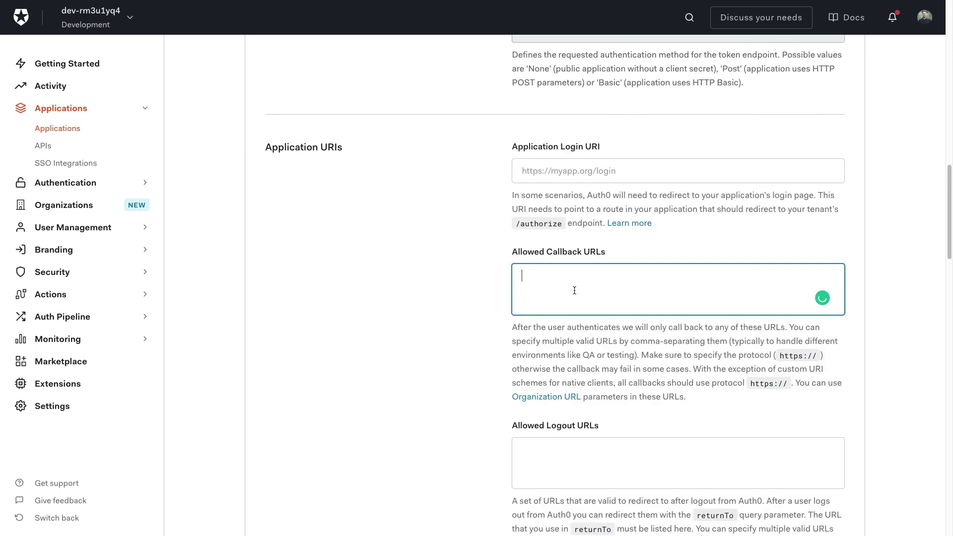
{"action": "key", "text": "ctrl+v"}
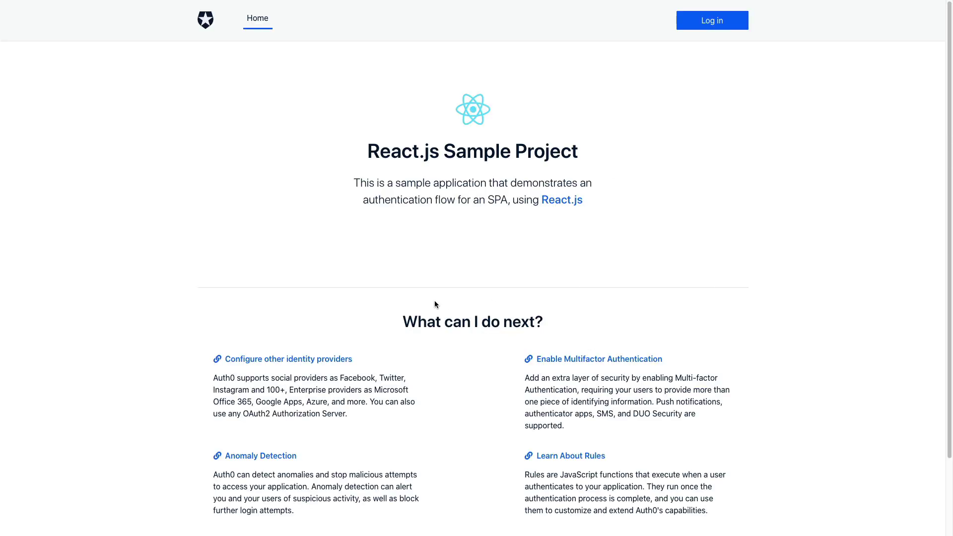
{"action": "key", "text": "super+shift+f"}
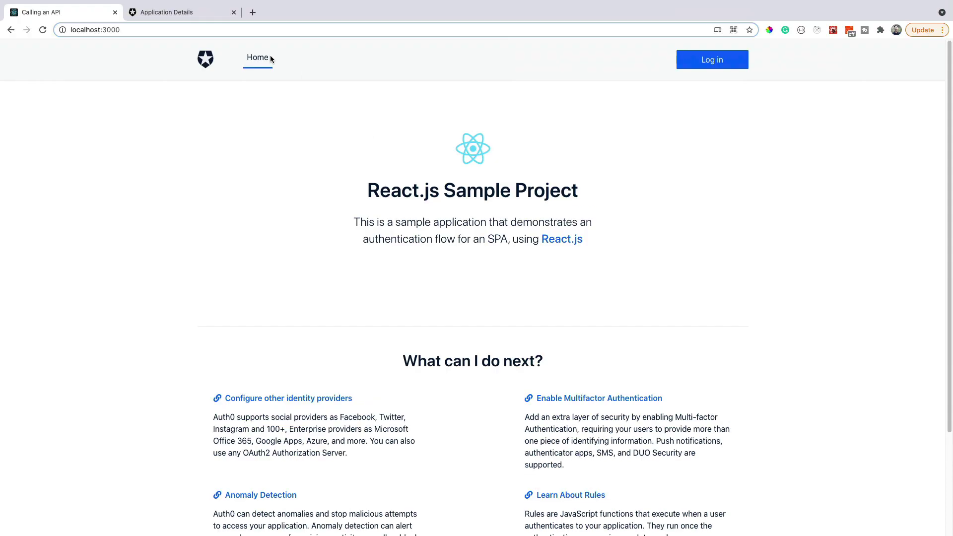
{"action": "left_click_drag", "start_coordinate": [91, 30], "coordinate": [172, 20]}
{"action": "left_click", "coordinate": [172, 19]}
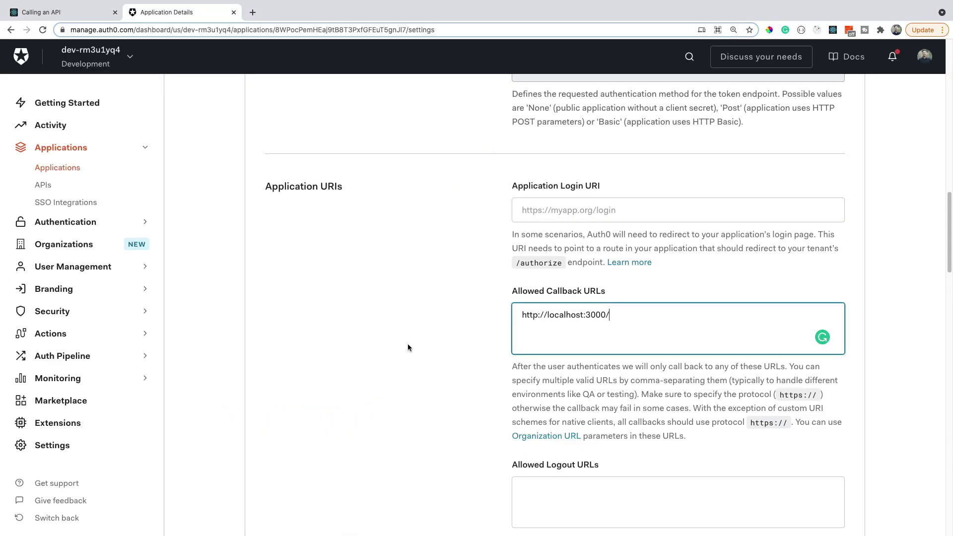
{"action": "scroll", "coordinate": [415, 357], "scroll_direction": "down", "scroll_amount": 3}
{"action": "left_click", "coordinate": [559, 380]}
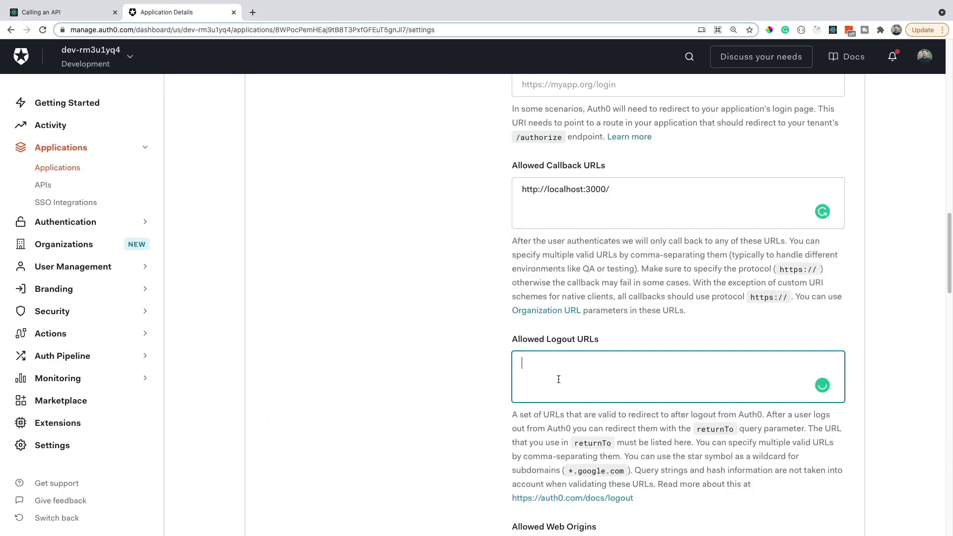
{"action": "key", "text": "super+v"}
{"action": "scroll", "coordinate": [559, 379], "scroll_direction": "down", "scroll_amount": 2}
{"action": "left_click", "coordinate": [587, 459]}
{"action": "key", "text": "super+v"}
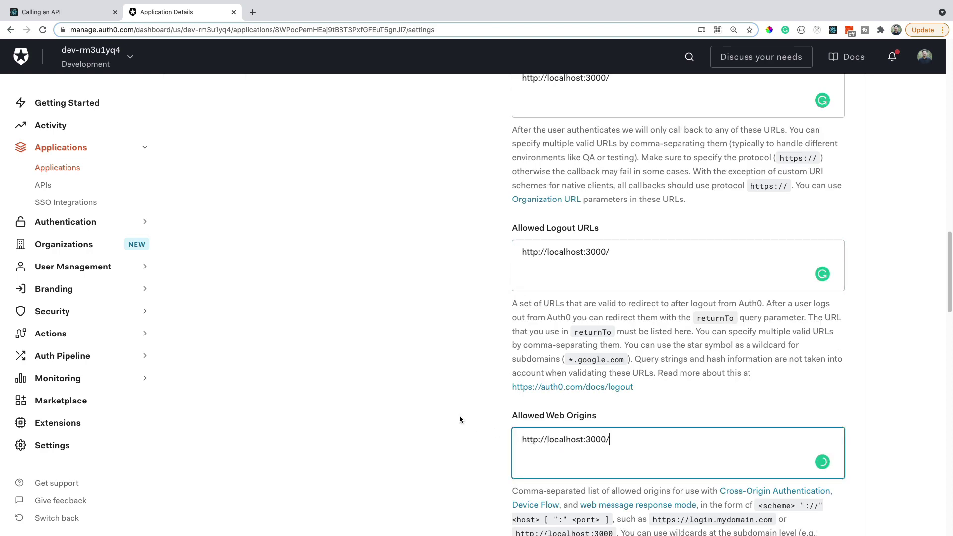
{"action": "scroll", "coordinate": [460, 419], "scroll_direction": "down", "scroll_amount": 2}
{"action": "scroll", "coordinate": [454, 432], "scroll_direction": "down", "scroll_amount": 20}
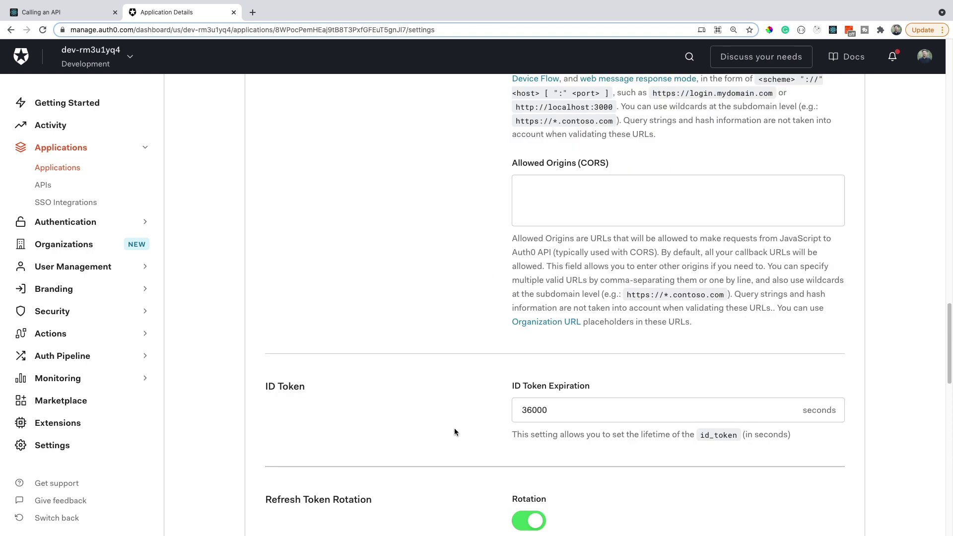
{"action": "left_click", "coordinate": [564, 289]}
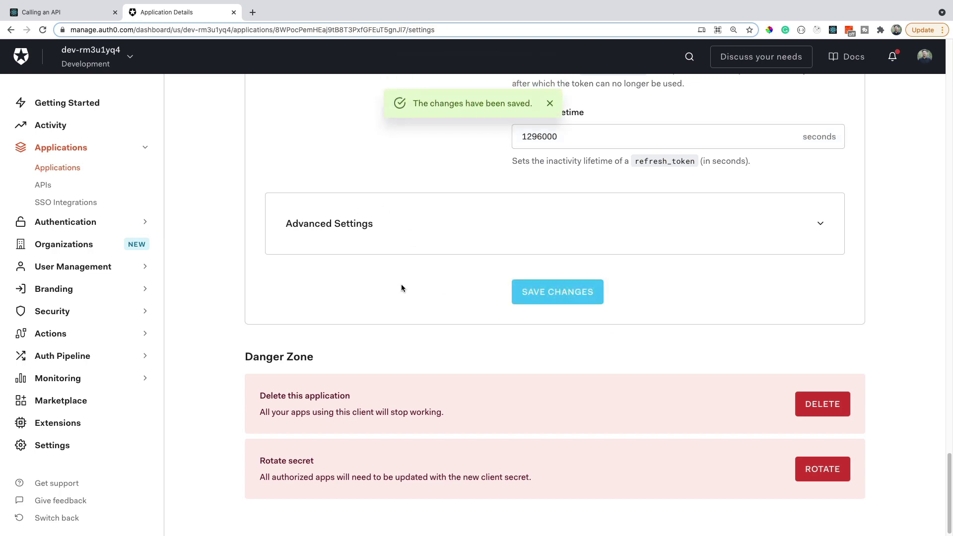
- Stop the React sample's dev server, rerun yarn start, and return to the browser
{"action": "key", "text": "ctrl+Right"}
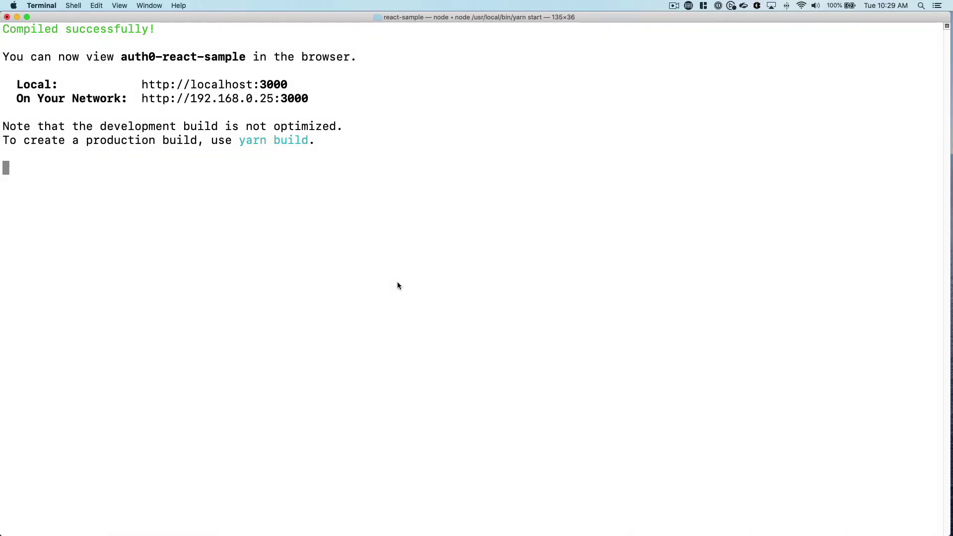
{"action": "key", "text": "ctrl+c"}
{"action": "key", "text": "Up"}
{"action": "key", "text": "Return"}
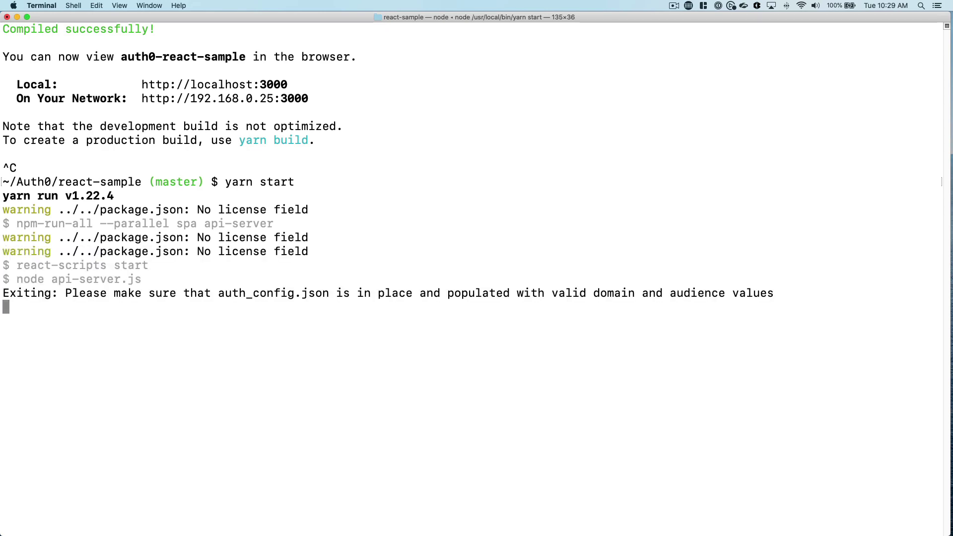
{"action": "key", "text": "ctrl+Left"}
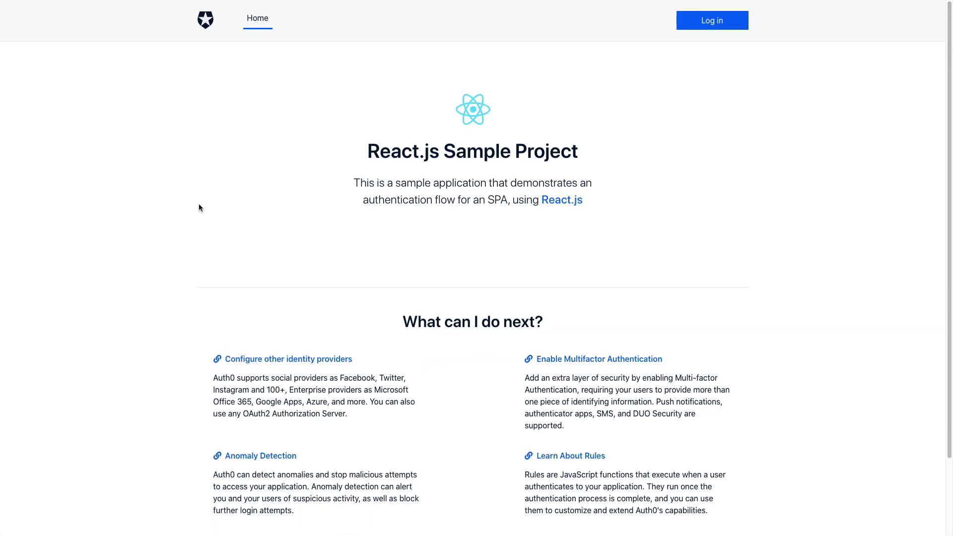
- Log in from the sample app's header to reach the Auth0 login page
{"action": "left_click", "coordinate": [712, 22]}
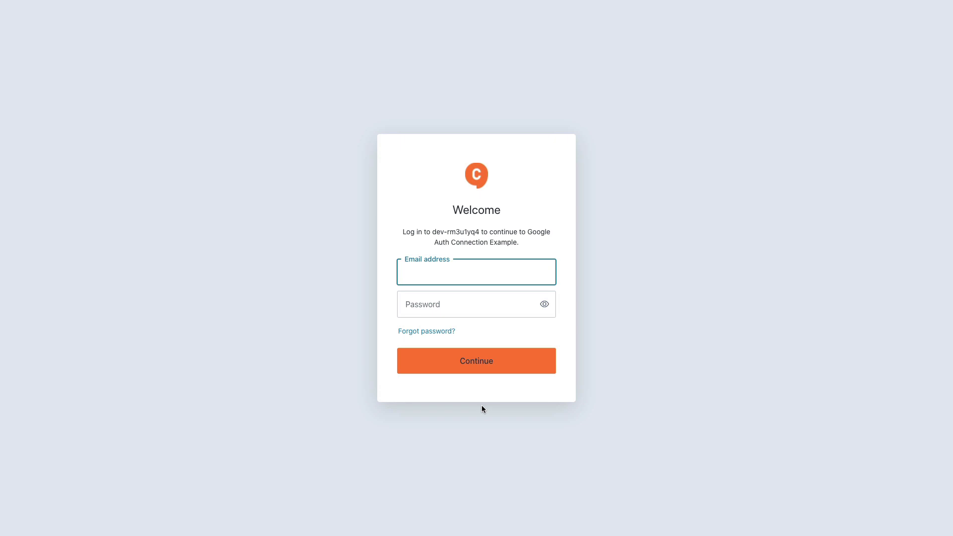
- Sign in with the saved test account's email and password, then accept the profile access request
{"action": "left_click", "coordinate": [456, 274]}
{"action": "key", "text": "Down"}
{"action": "key", "text": "Return"}
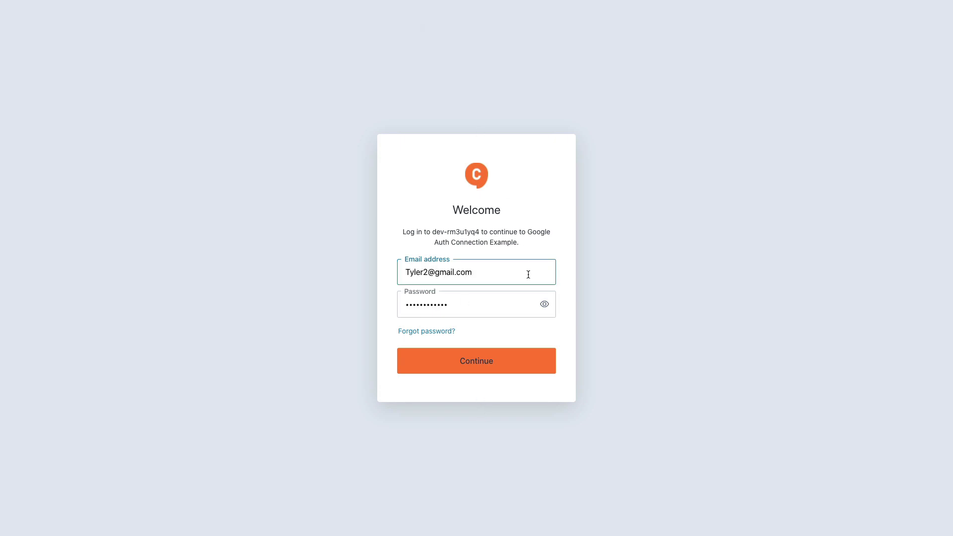
{"action": "left_click", "coordinate": [502, 359]}
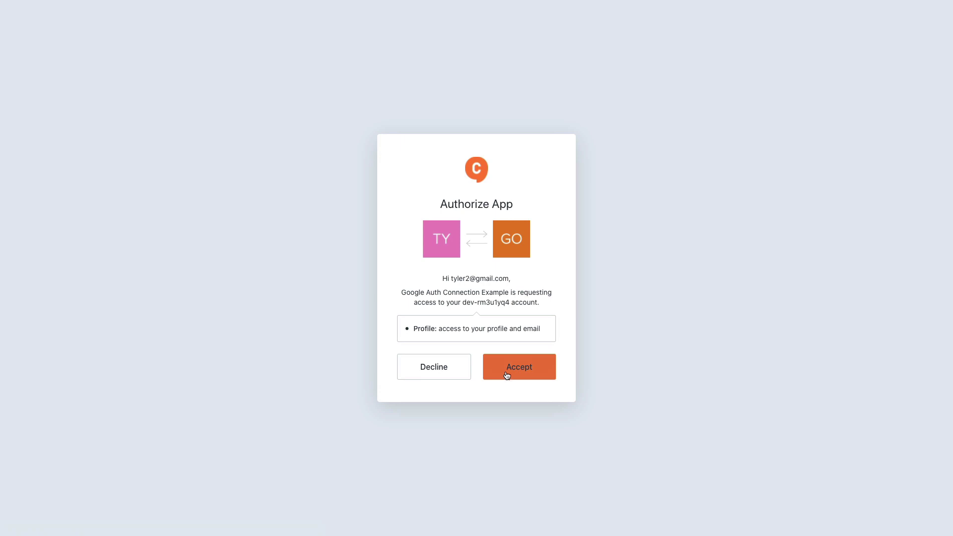
{"action": "left_click", "coordinate": [537, 357]}
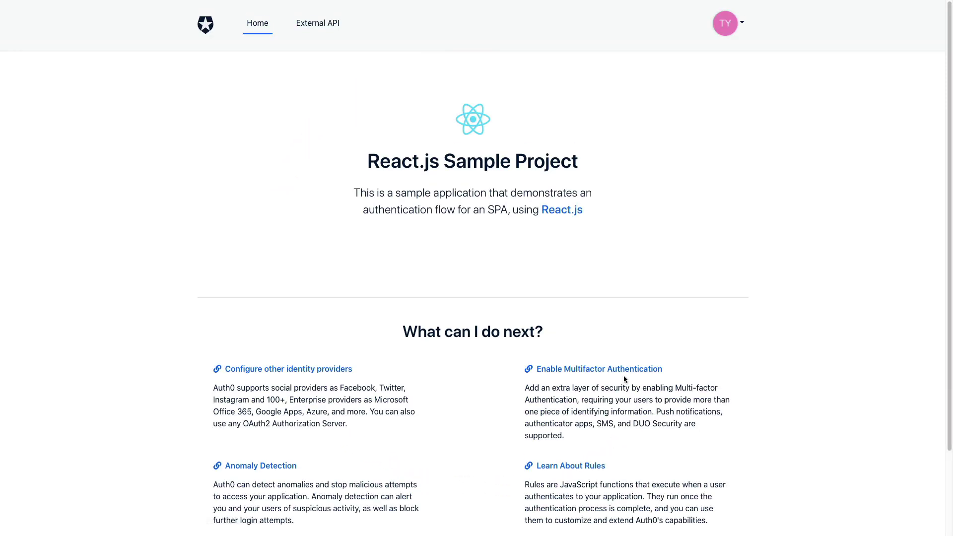
- Open the logged-in user's Profile page from the avatar menu and inspect the user JSON
{"action": "left_click", "coordinate": [726, 31]}
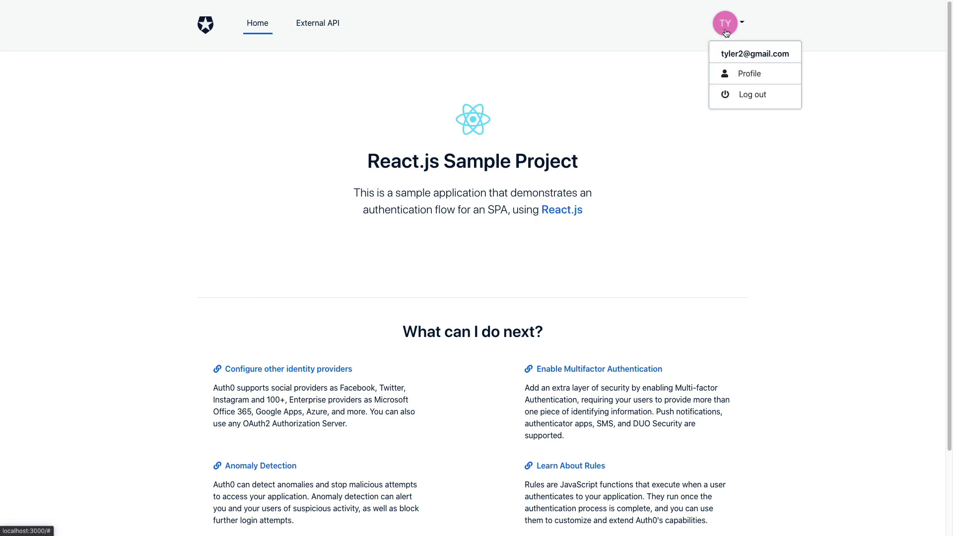
{"action": "left_click", "coordinate": [752, 74]}
{"action": "left_click_drag", "start_coordinate": [223, 251], "coordinate": [203, 169]}
{"action": "left_click", "coordinate": [216, 316]}
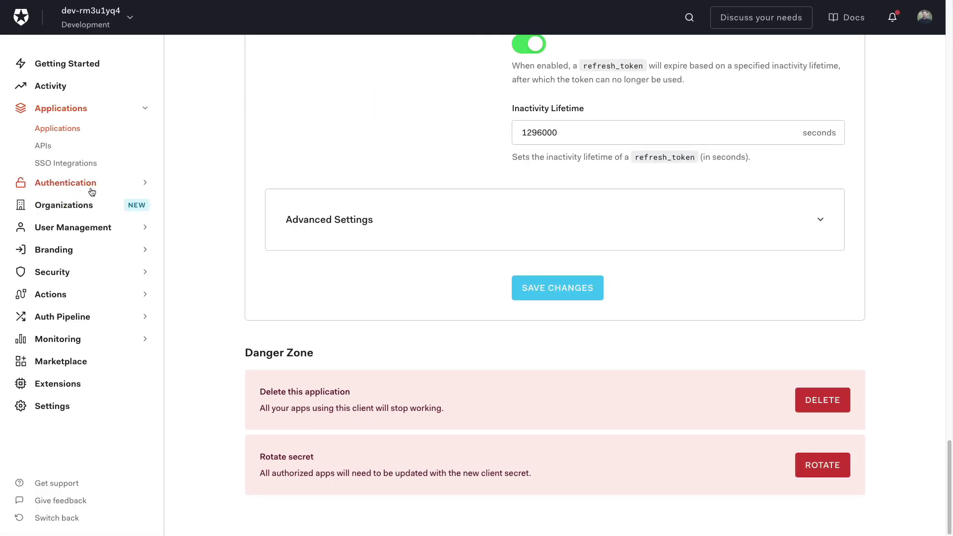
- Under Authentication > Social, create a new social connection and choose Google / Gmail
{"action": "left_click", "coordinate": [92, 192]}
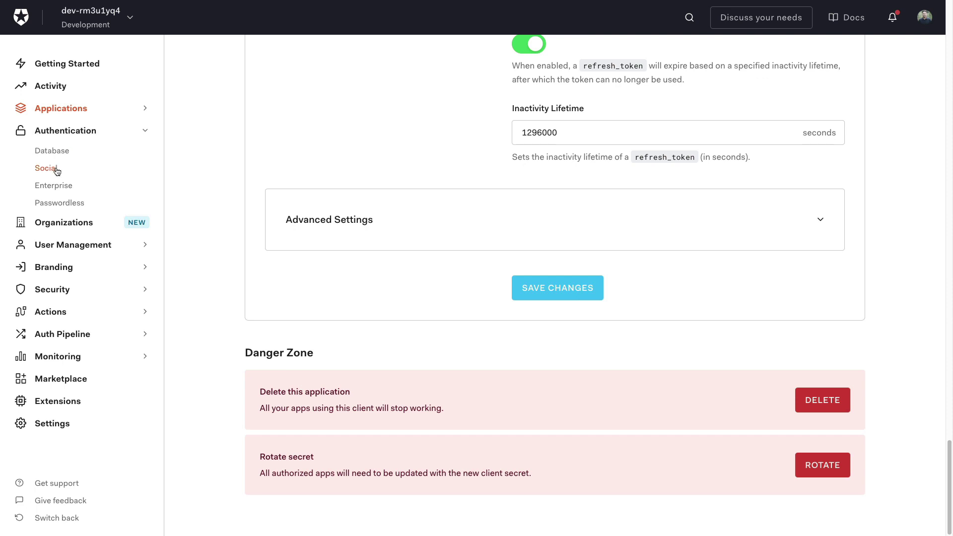
{"action": "left_click", "coordinate": [49, 169]}
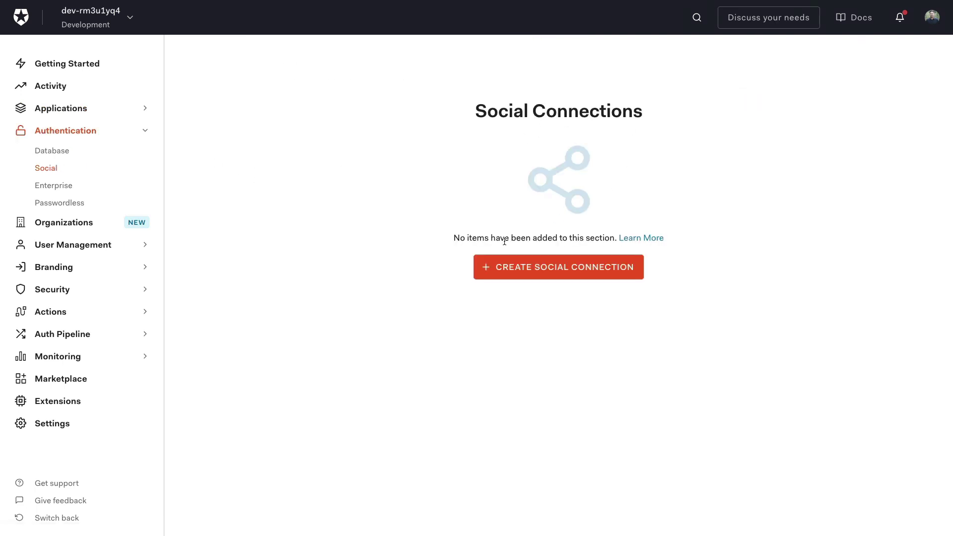
{"action": "left_click", "coordinate": [570, 274]}
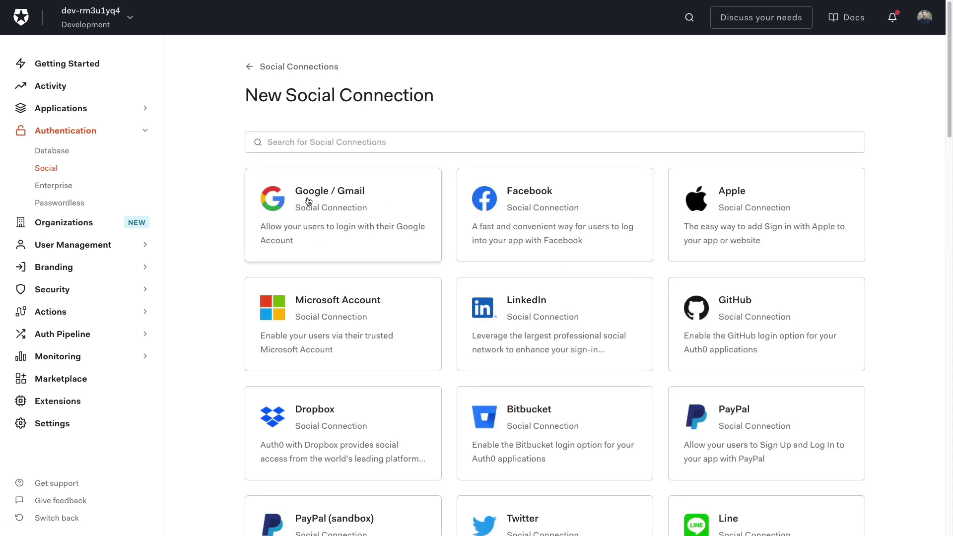
{"action": "left_click", "coordinate": [308, 226]}
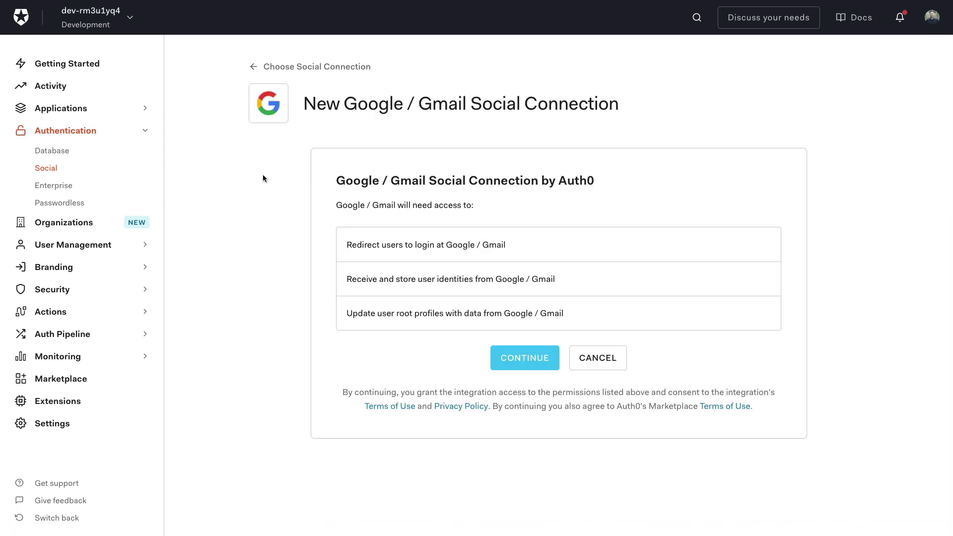
{"action": "left_click_drag", "start_coordinate": [369, 105], "coordinate": [610, 109]}
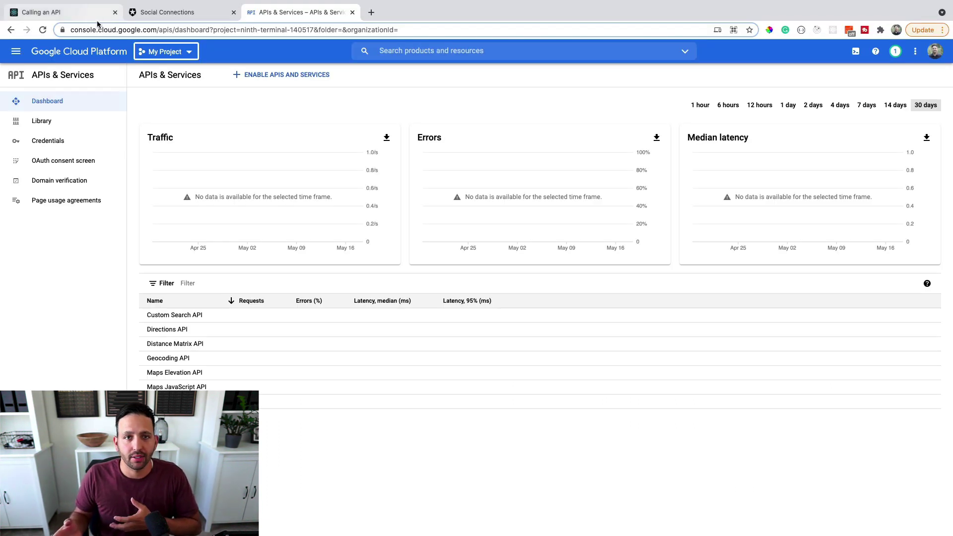
{"action": "left_click", "coordinate": [87, 28]}
{"action": "left_click", "coordinate": [675, 81]}
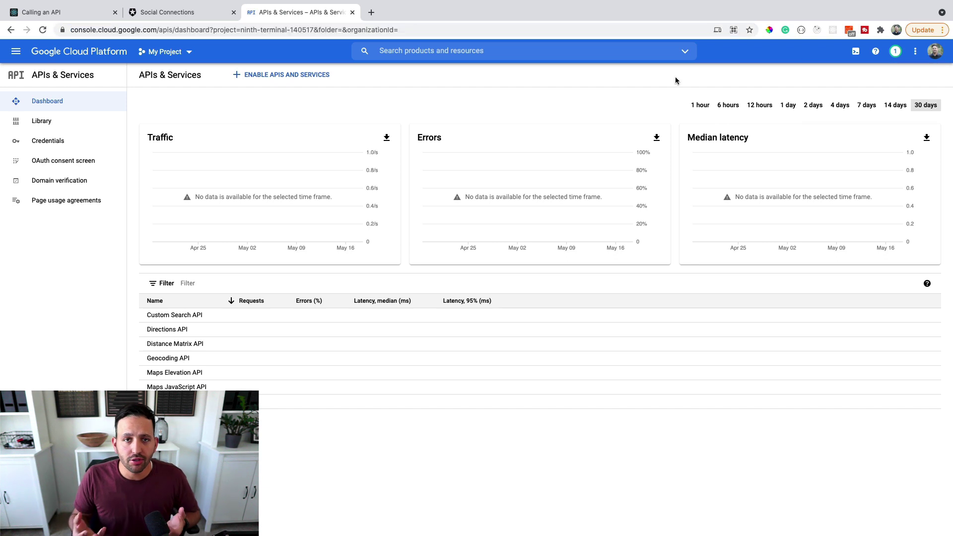
{"action": "left_click", "coordinate": [271, 30]}
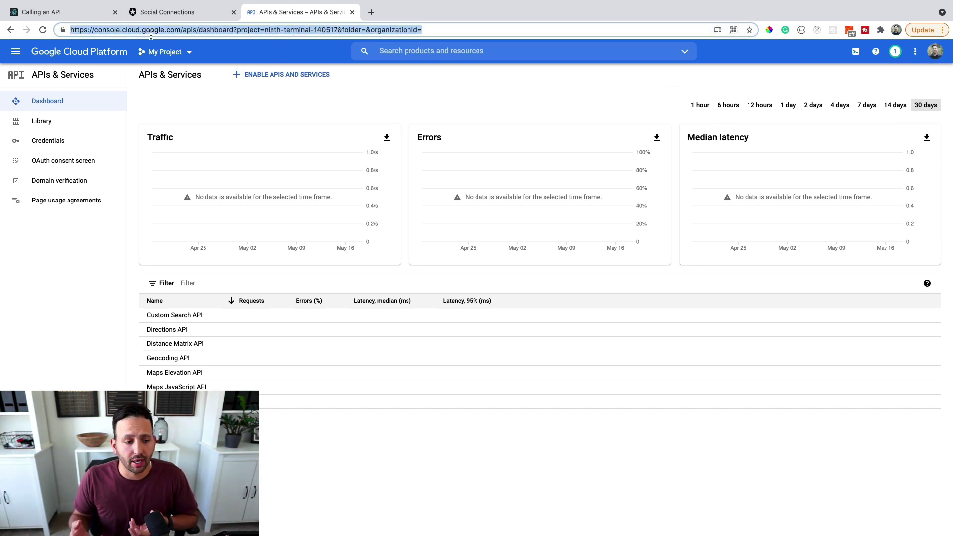
{"action": "left_click", "coordinate": [95, 271]}
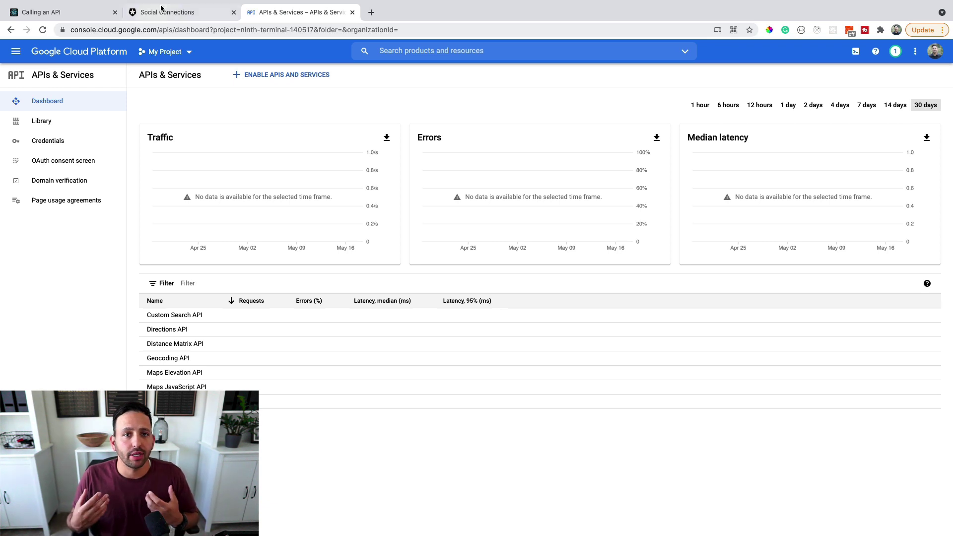
{"action": "left_click", "coordinate": [199, 12]}
{"action": "left_click", "coordinate": [536, 322]}
{"action": "left_click", "coordinate": [522, 408]}
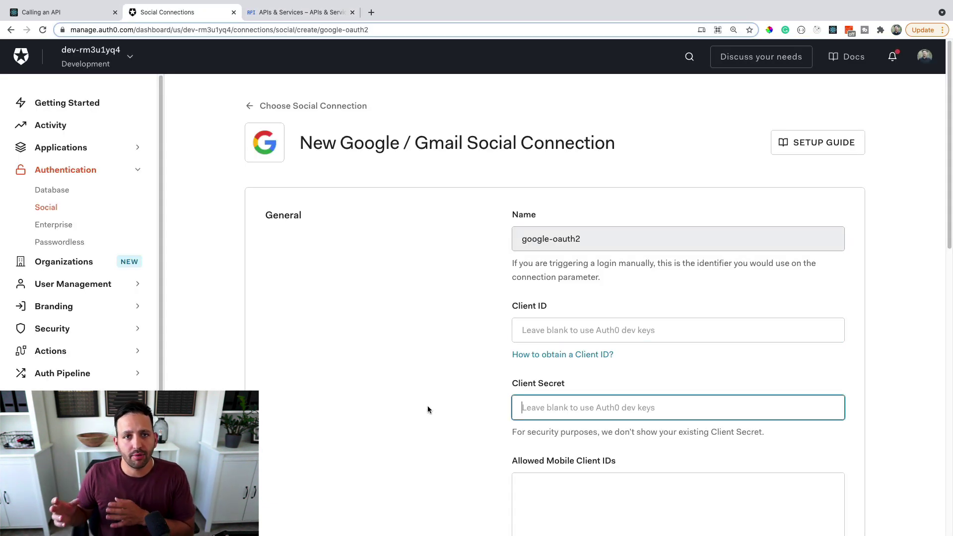
{"action": "left_click", "coordinate": [421, 405]}
{"action": "left_click", "coordinate": [552, 339]}
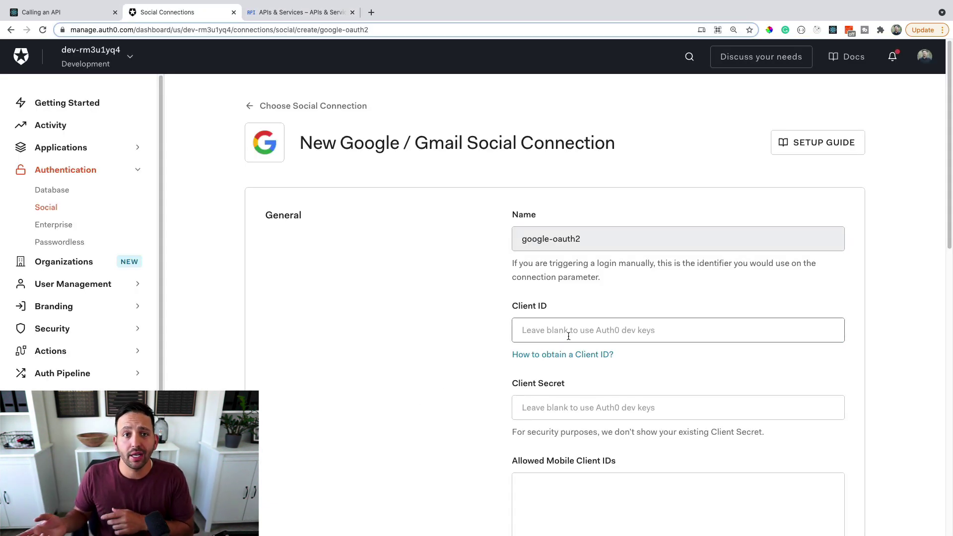
{"action": "left_click", "coordinate": [546, 407]}
{"action": "left_click", "coordinate": [419, 401]}
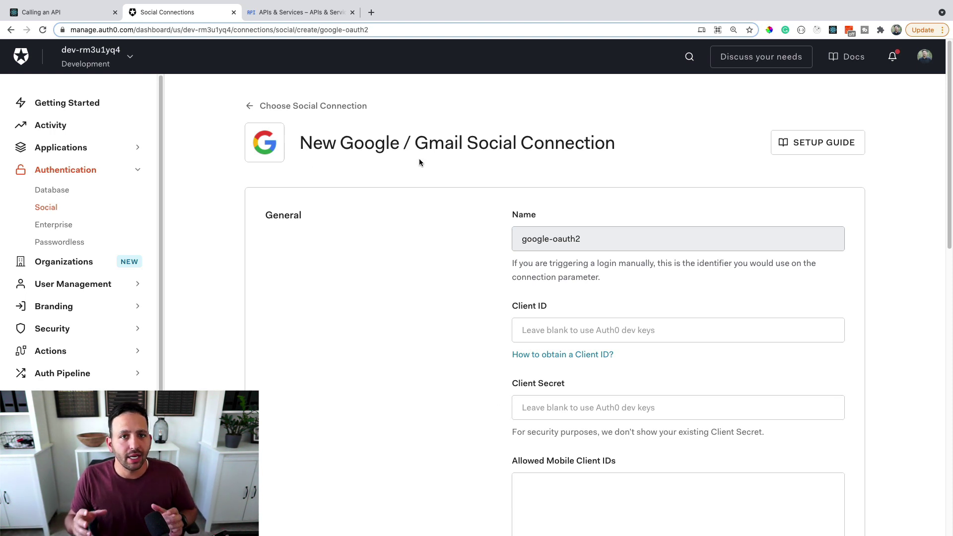
{"action": "left_click", "coordinate": [531, 322]}
{"action": "left_click", "coordinate": [437, 430]}
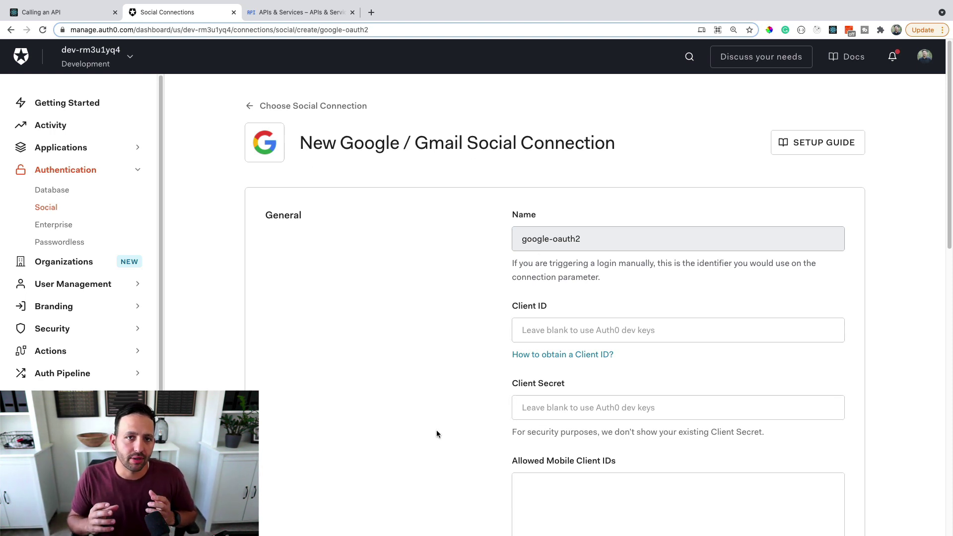
{"action": "key", "text": "ctrl+Tab"}
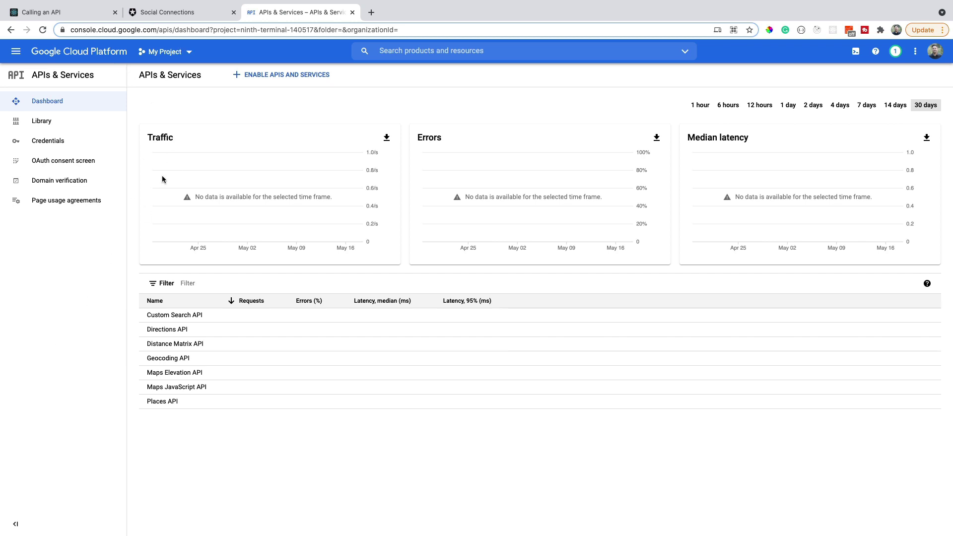
- Create a Google Cloud project named 'Google Auth Connection Video' and switch to it
{"action": "left_click", "coordinate": [181, 57]}
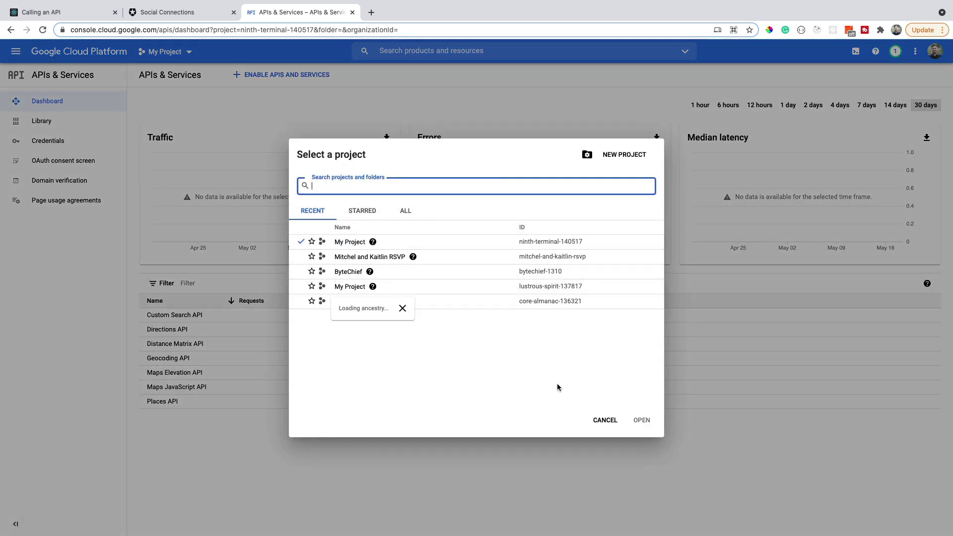
{"action": "left_click", "coordinate": [623, 156]}
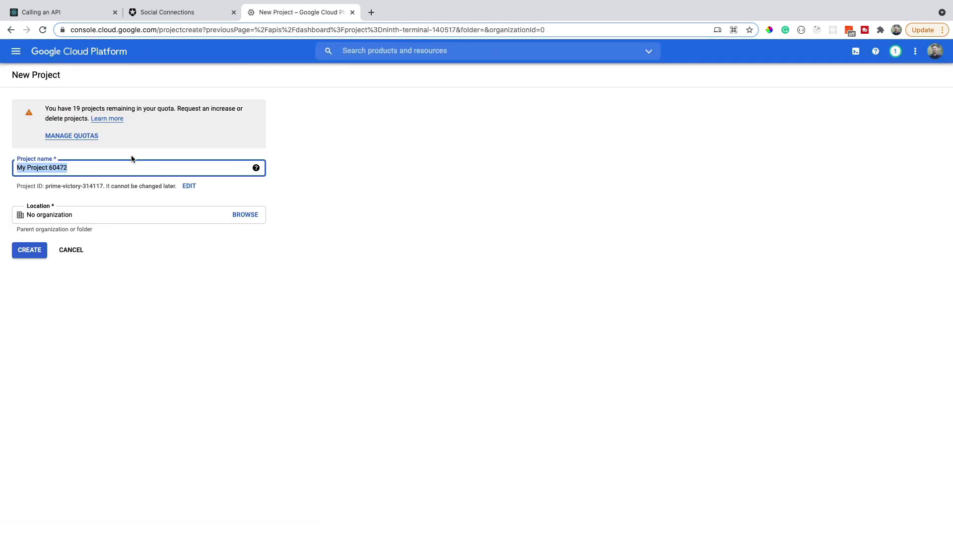
{"action": "type", "text": "Google"}
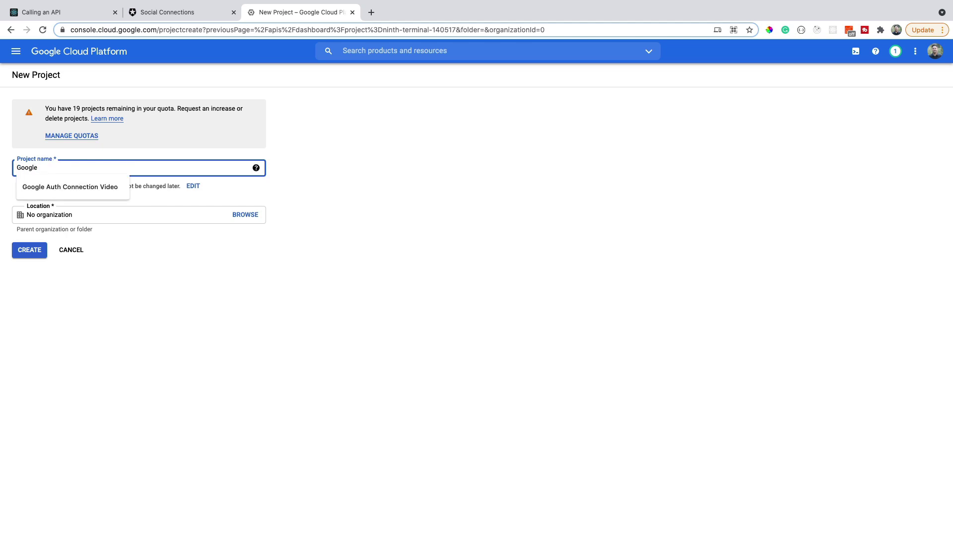
{"action": "key", "text": "Down"}
{"action": "key", "text": "Return"}
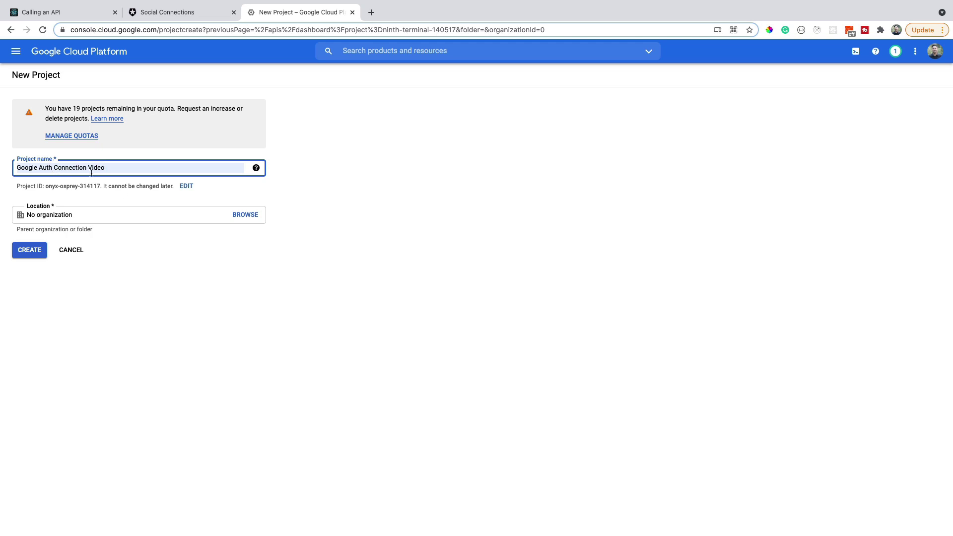
{"action": "left_click", "coordinate": [20, 257]}
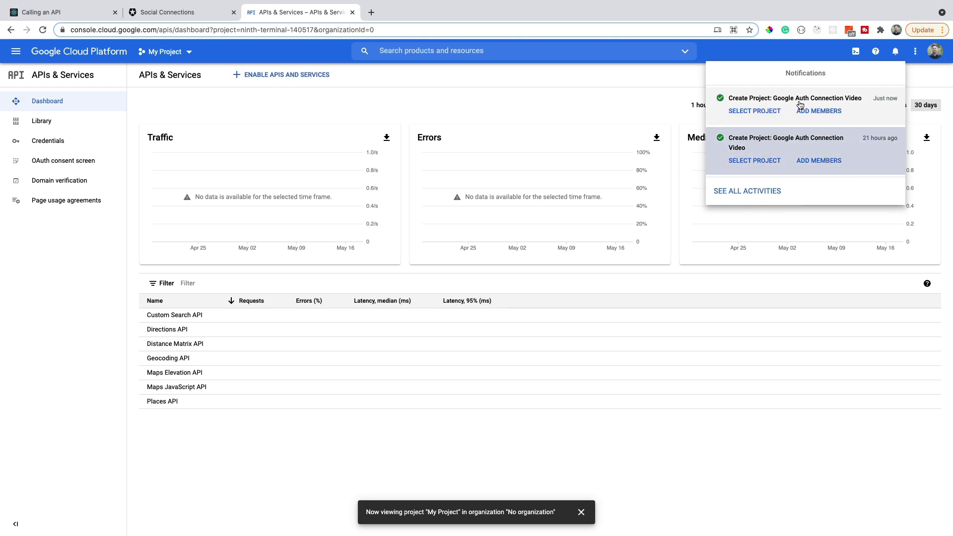
{"action": "left_click", "coordinate": [768, 112]}
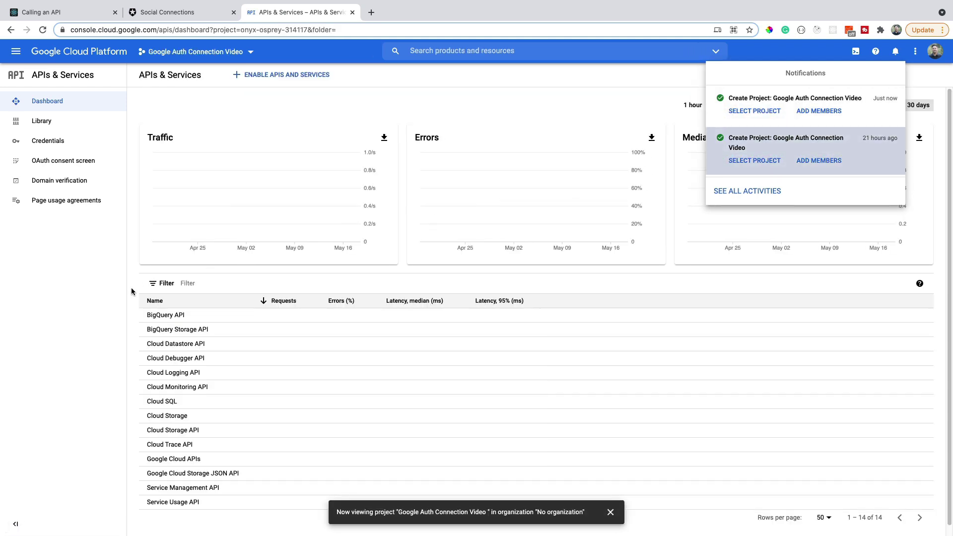
{"action": "left_click", "coordinate": [114, 281]}
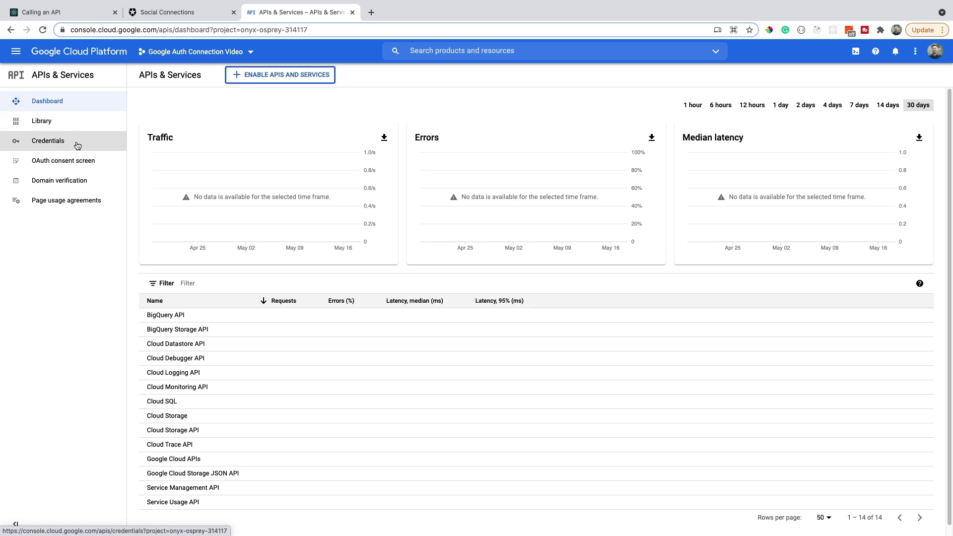
- Start an OAuth client ID under Credentials, which leads to configuring the consent screen
{"action": "left_click", "coordinate": [77, 145]}
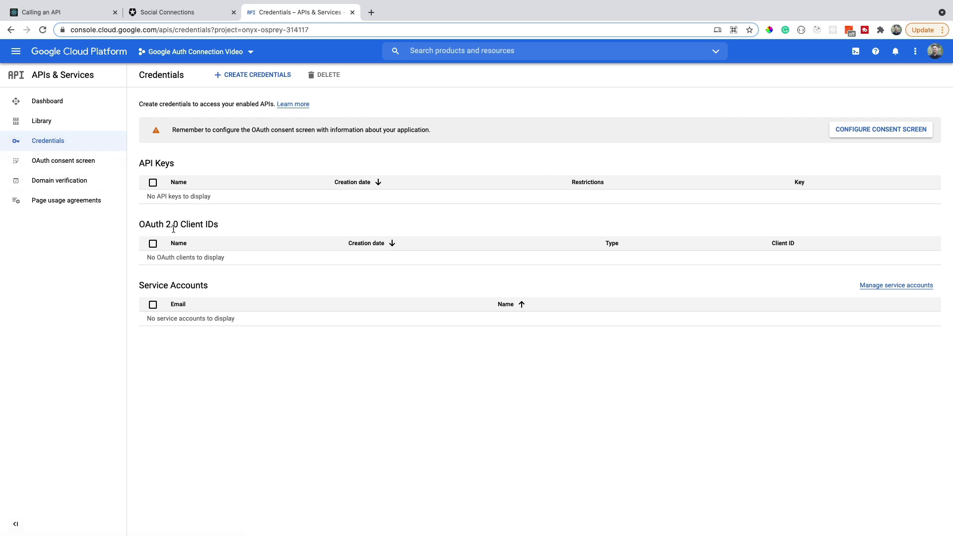
{"action": "left_click", "coordinate": [244, 81]}
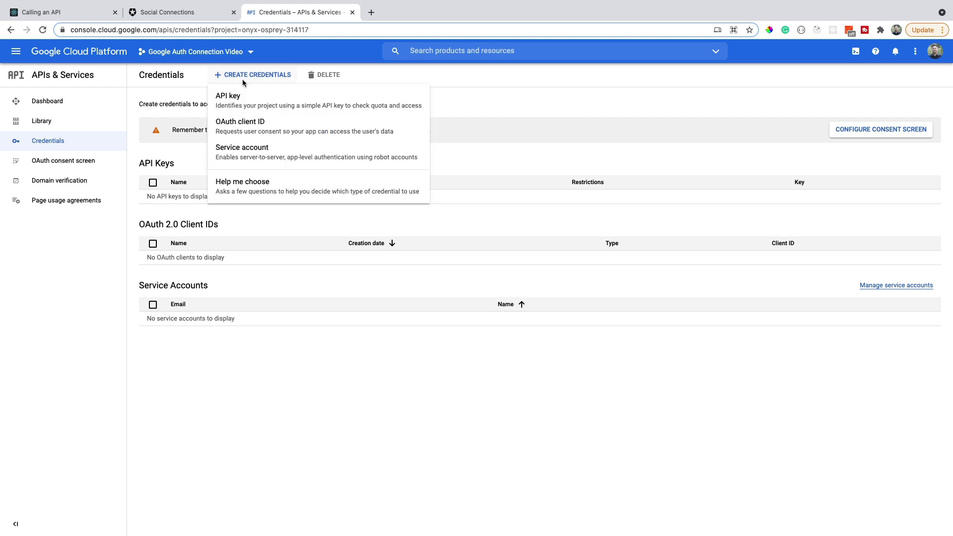
{"action": "left_click", "coordinate": [245, 131]}
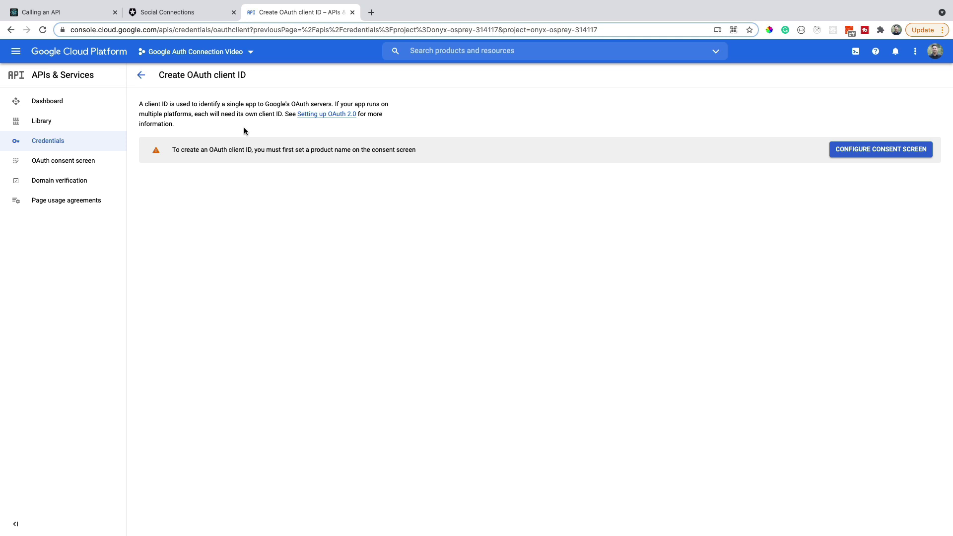
{"action": "left_click", "coordinate": [867, 150]}
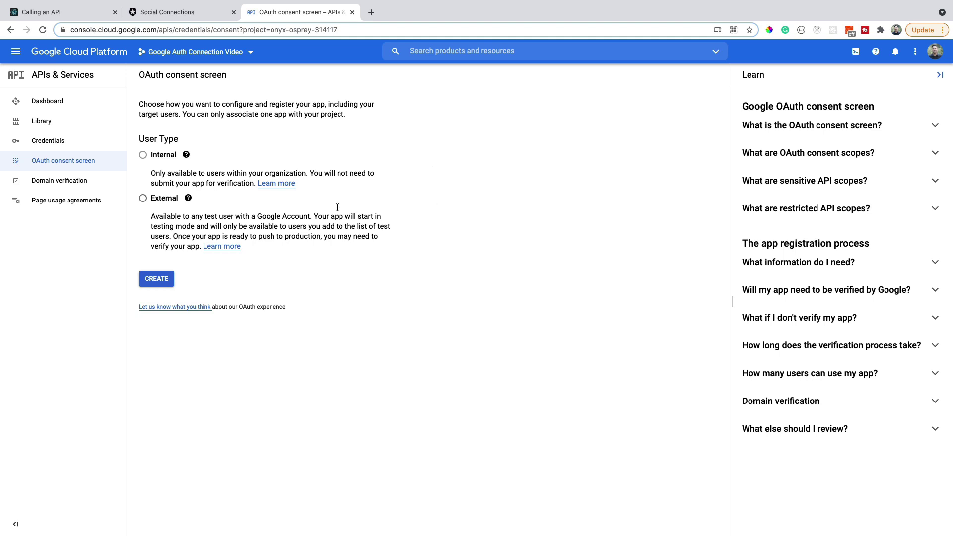
- Choose the External user type and create the consent screen registration
{"action": "left_click", "coordinate": [143, 198]}
{"action": "left_click", "coordinate": [160, 280]}
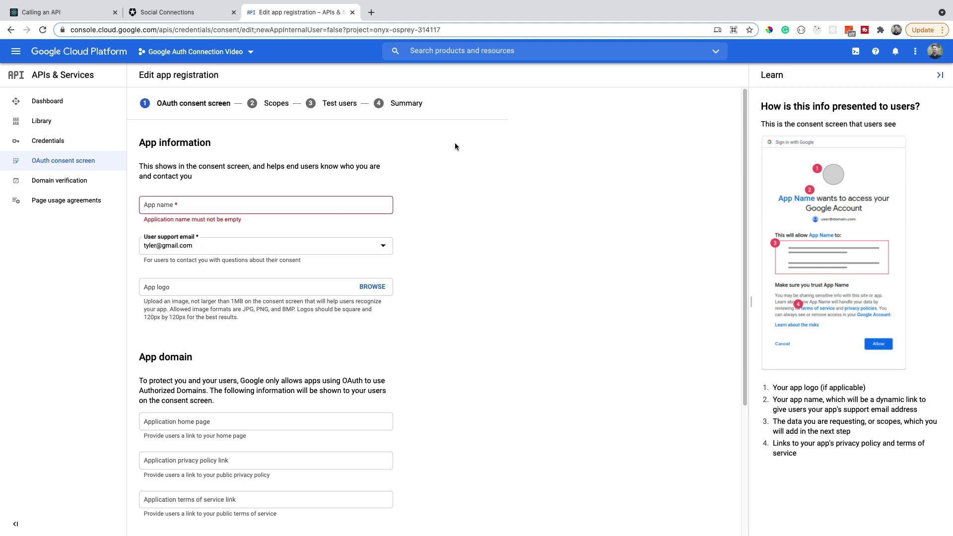
- Enter 'Google Auth Connection Example' as the consent screen app name
{"action": "left_click", "coordinate": [194, 211]}
{"action": "type", "text": "Google "}
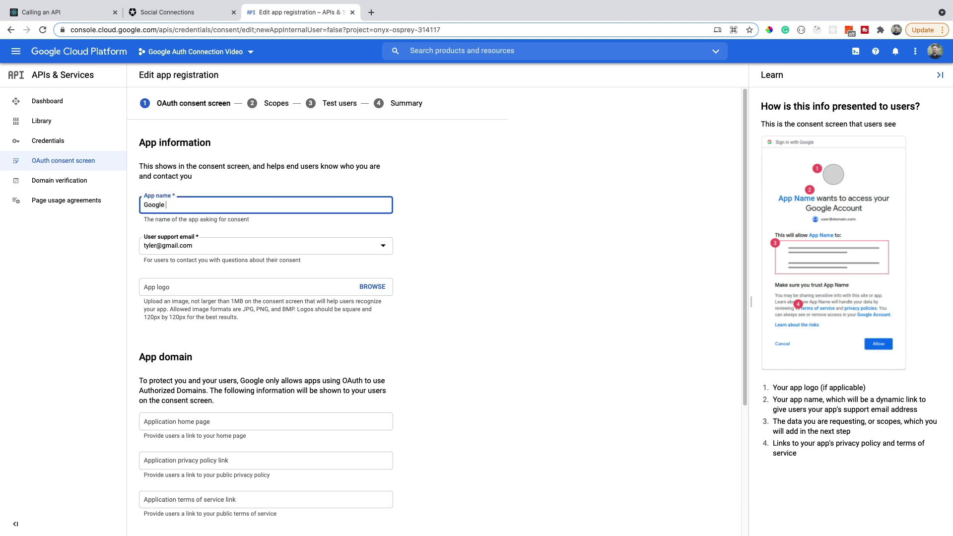
{"action": "type", "text": "Auth Connection Examope"}
{"action": "key", "text": "BackSpace"}
{"action": "key", "text": "BackSpace"}
{"action": "type", "text": "ple"}
- Add auth0.com as an authorized domain and begin filling the developer contact email
{"action": "scroll", "coordinate": [424, 280], "scroll_direction": "down", "scroll_amount": 1}
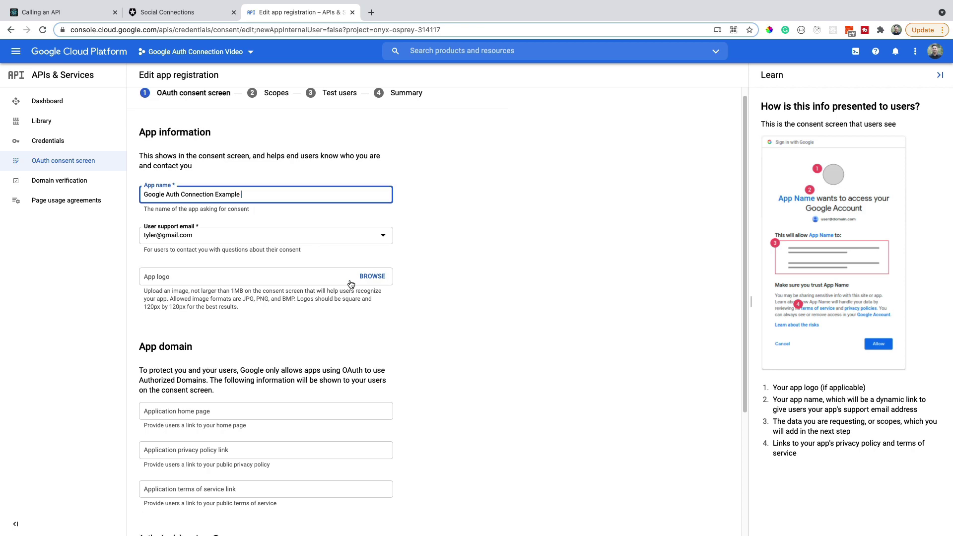
{"action": "scroll", "coordinate": [469, 313], "scroll_direction": "down", "scroll_amount": 4}
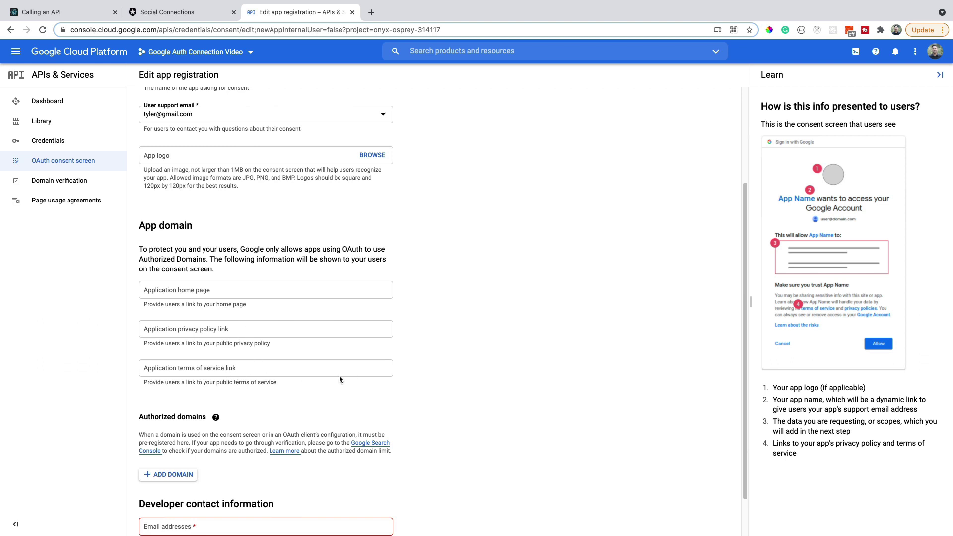
{"action": "scroll", "coordinate": [337, 382], "scroll_direction": "down", "scroll_amount": 1}
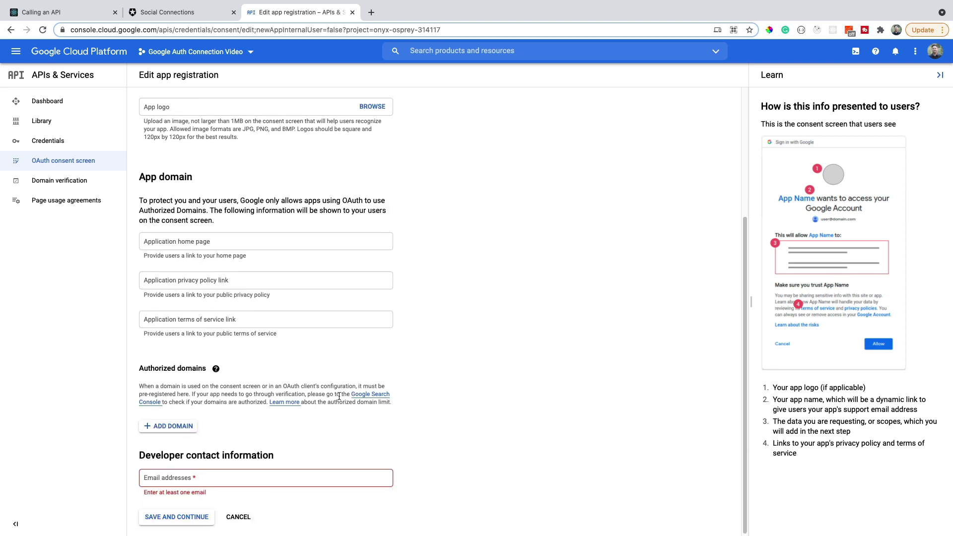
{"action": "left_click", "coordinate": [167, 427]}
{"action": "type", "text": "aut"}
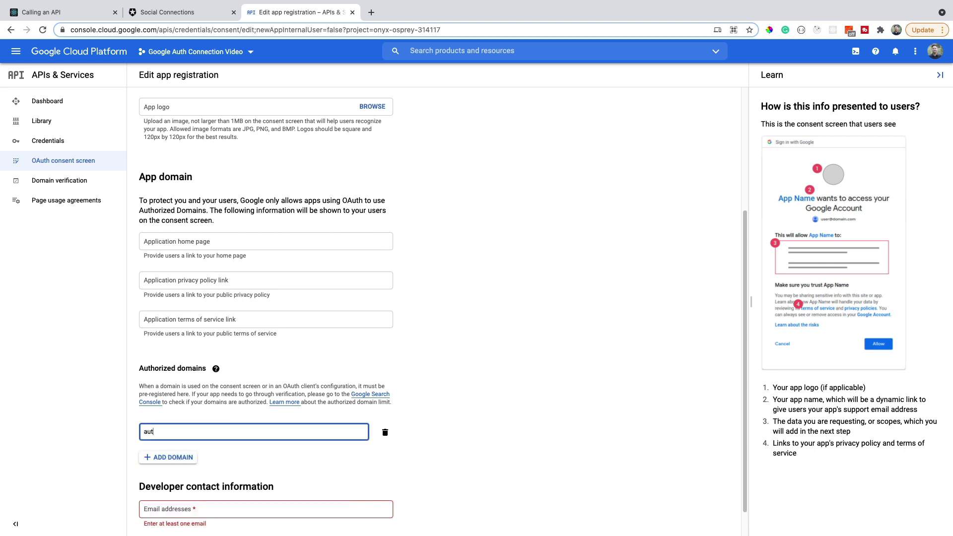
{"action": "type", "text": "h0.com"}
{"action": "left_click", "coordinate": [500, 403]}
{"action": "scroll", "coordinate": [469, 418], "scroll_direction": "down", "scroll_amount": 1}
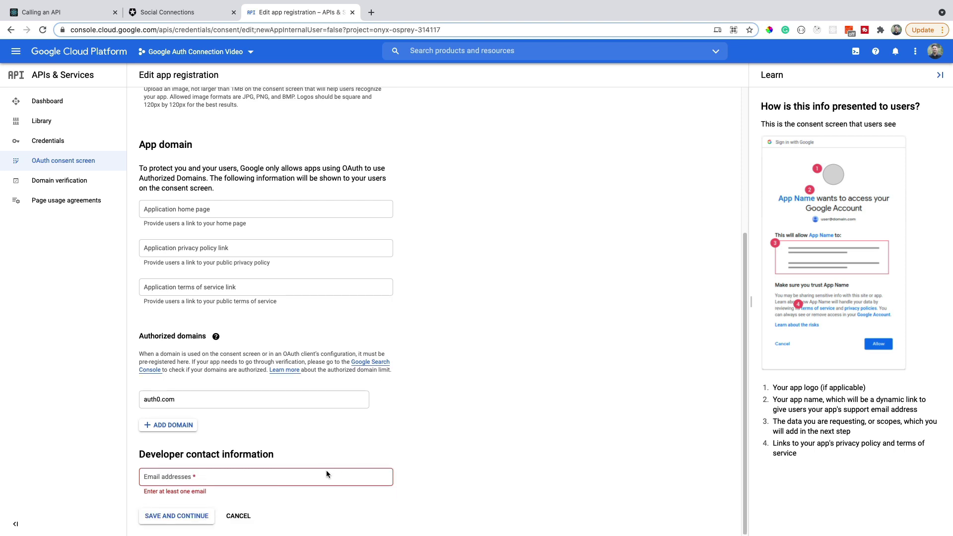
{"action": "left_click", "coordinate": [291, 474]}
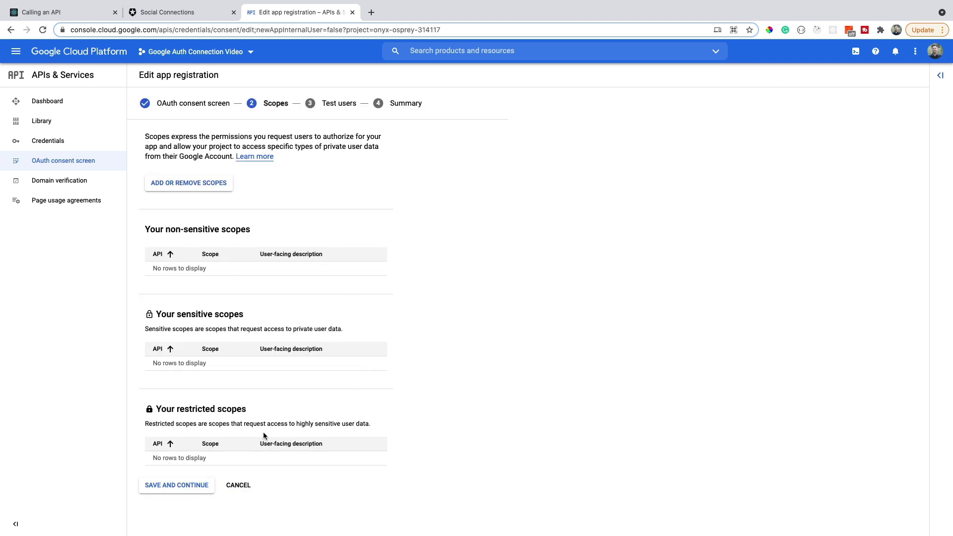
- Skip scopes and test users to finish the consent screen, returning to its dashboard
{"action": "left_click", "coordinate": [159, 489]}
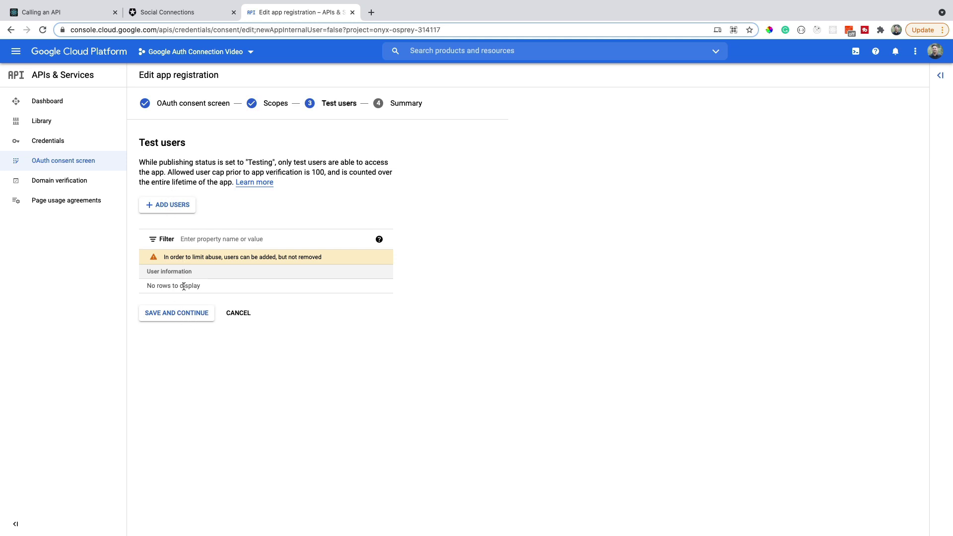
{"action": "left_click", "coordinate": [181, 314]}
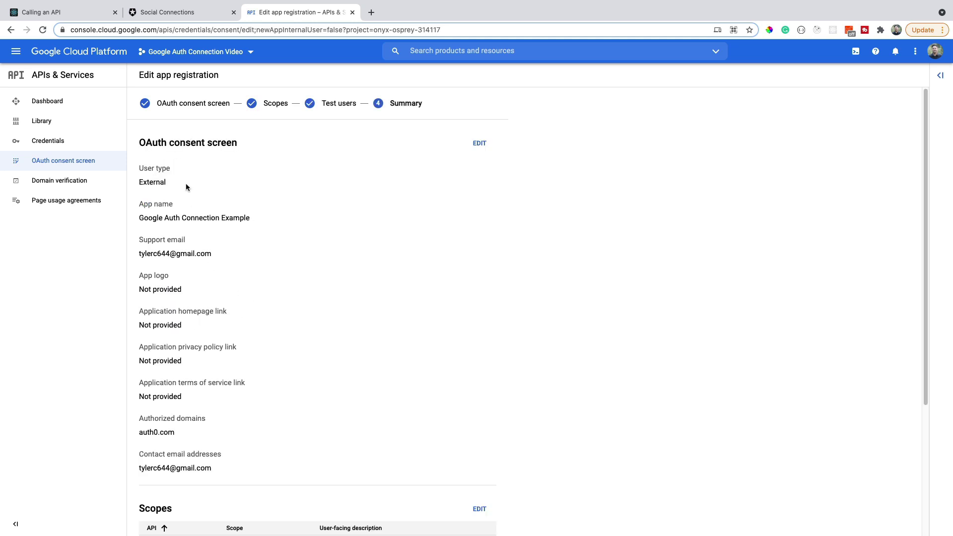
{"action": "scroll", "coordinate": [230, 344], "scroll_direction": "down", "scroll_amount": 4}
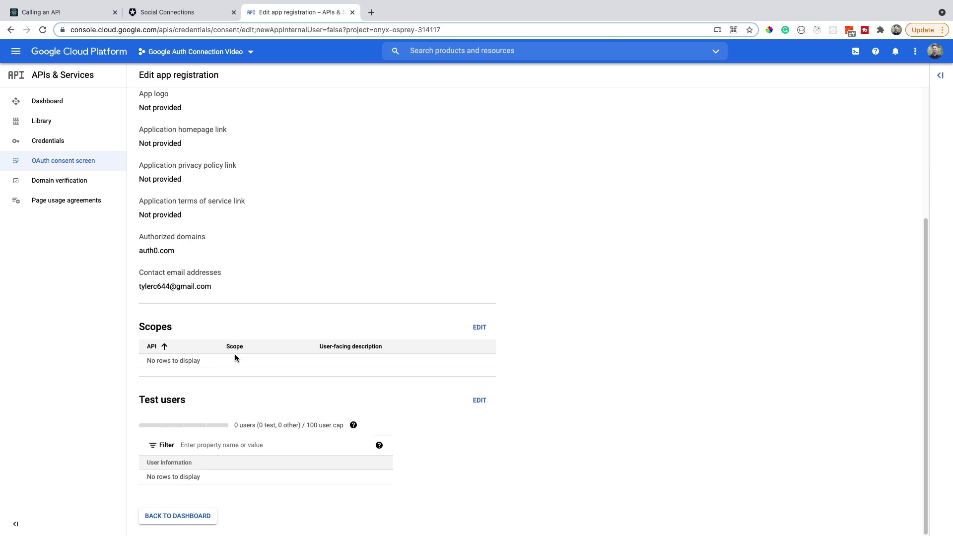
{"action": "left_click", "coordinate": [201, 516]}
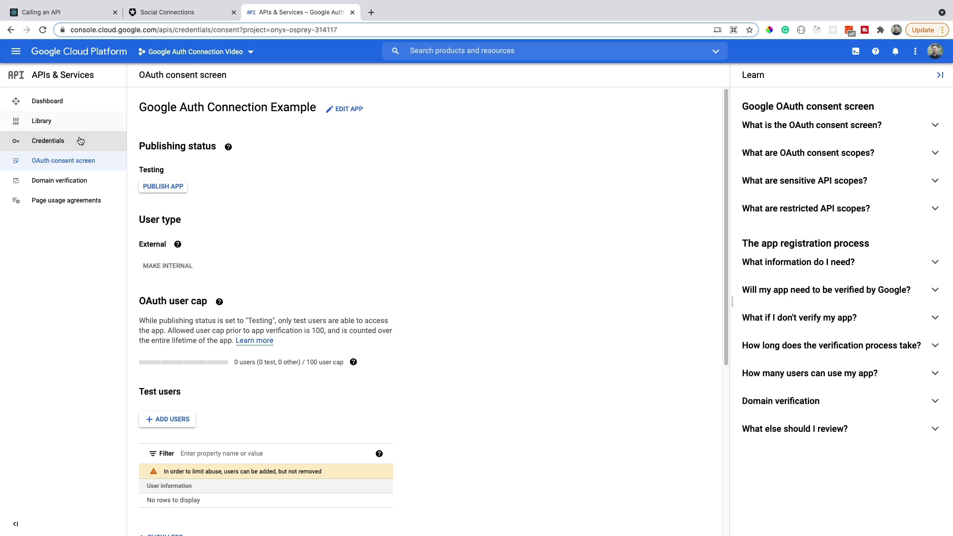
- Begin creating an OAuth client ID from the Credentials page
{"action": "left_click", "coordinate": [116, 142]}
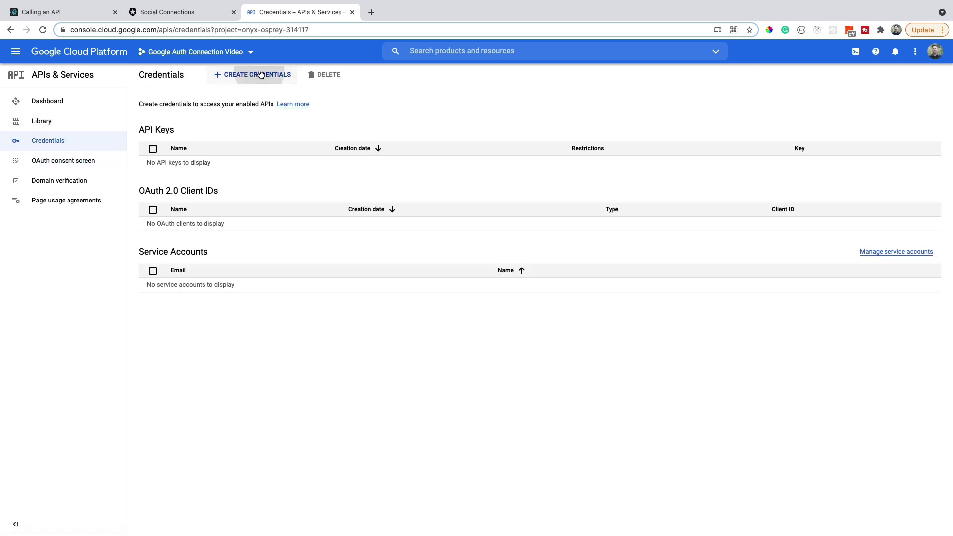
{"action": "left_click", "coordinate": [255, 74]}
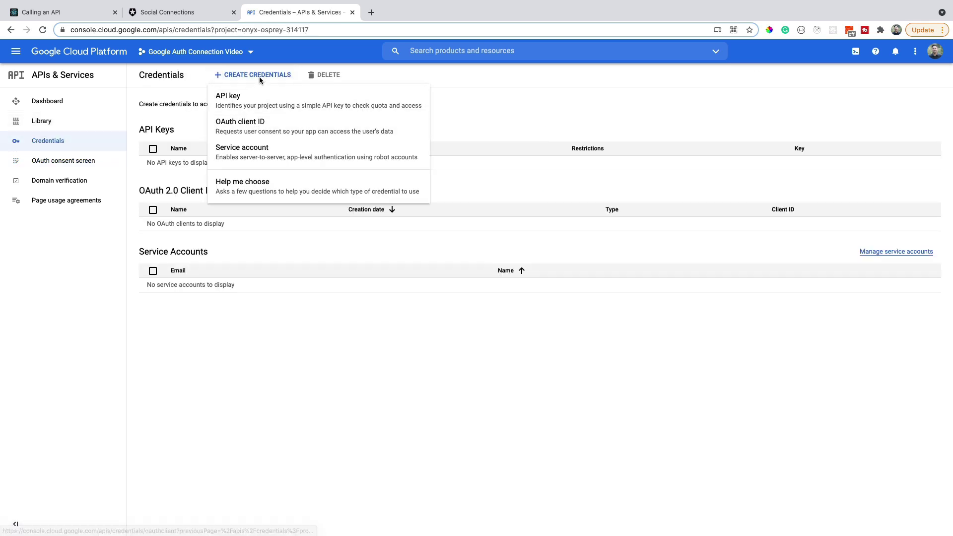
{"action": "left_click", "coordinate": [267, 129]}
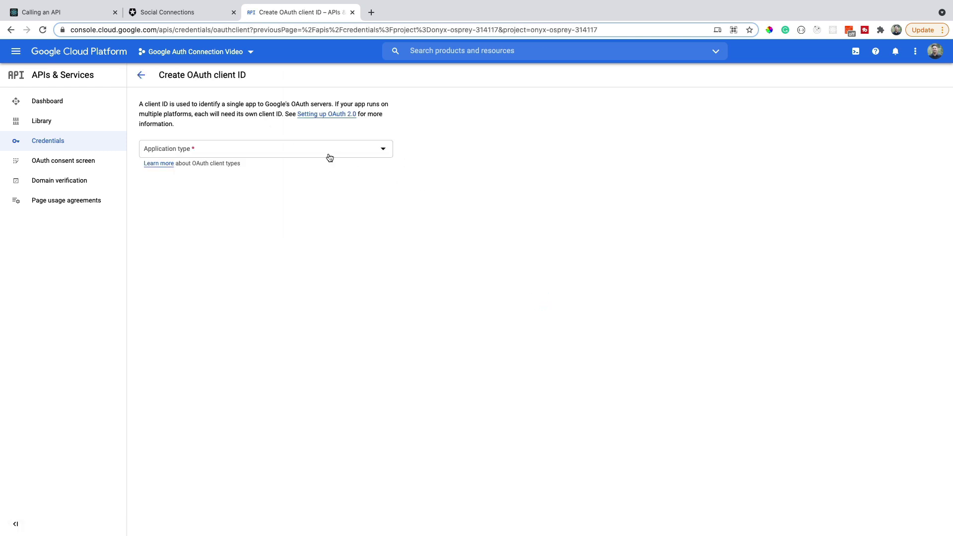
- Set the application type to Web application and add an empty authorized JavaScript origin entry
{"action": "left_click", "coordinate": [330, 158]}
{"action": "left_click", "coordinate": [330, 157]}
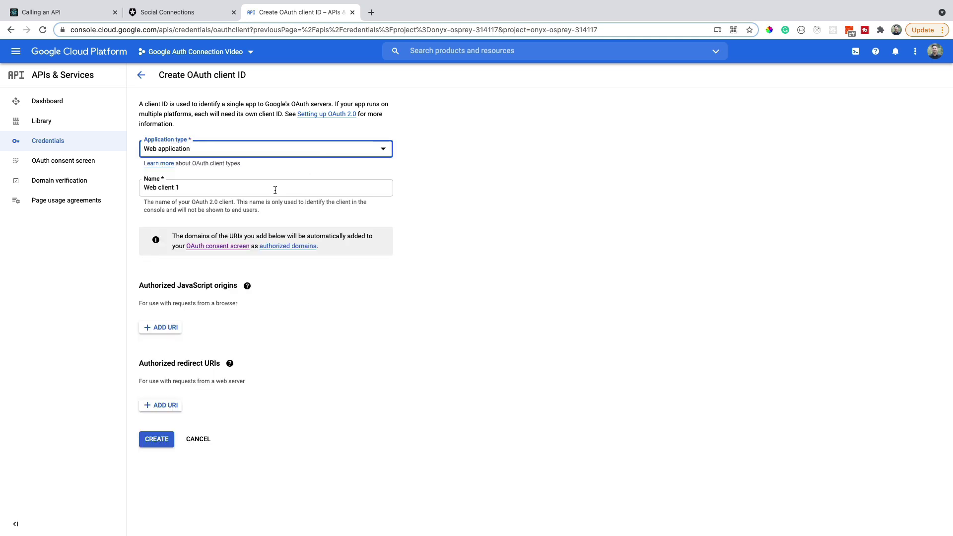
{"action": "left_click", "coordinate": [161, 329]}
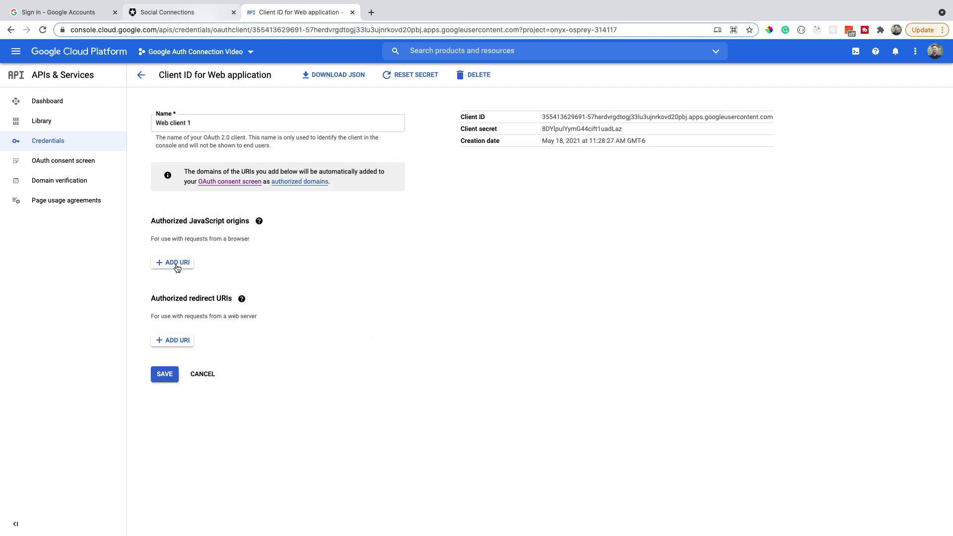
{"action": "left_click", "coordinate": [177, 263]}
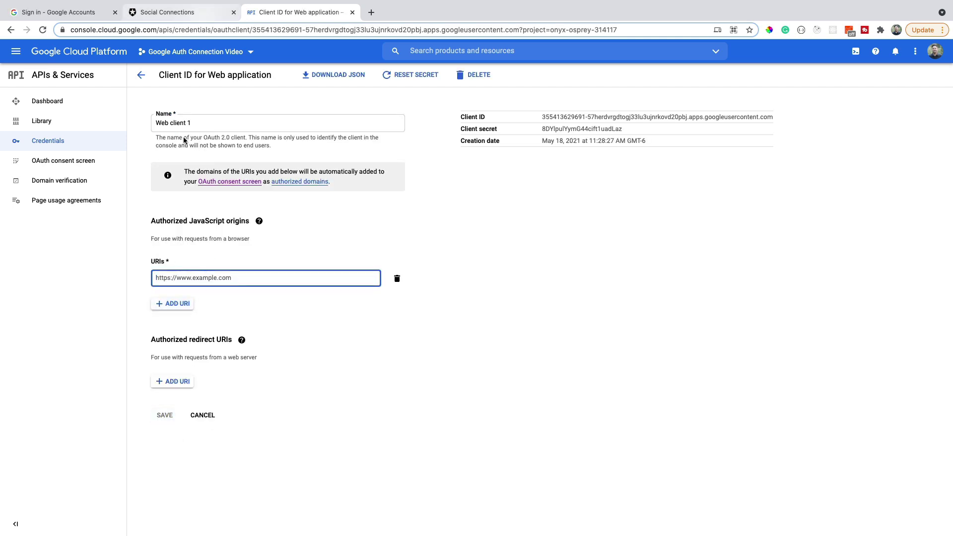
{"action": "left_click", "coordinate": [173, 12]}
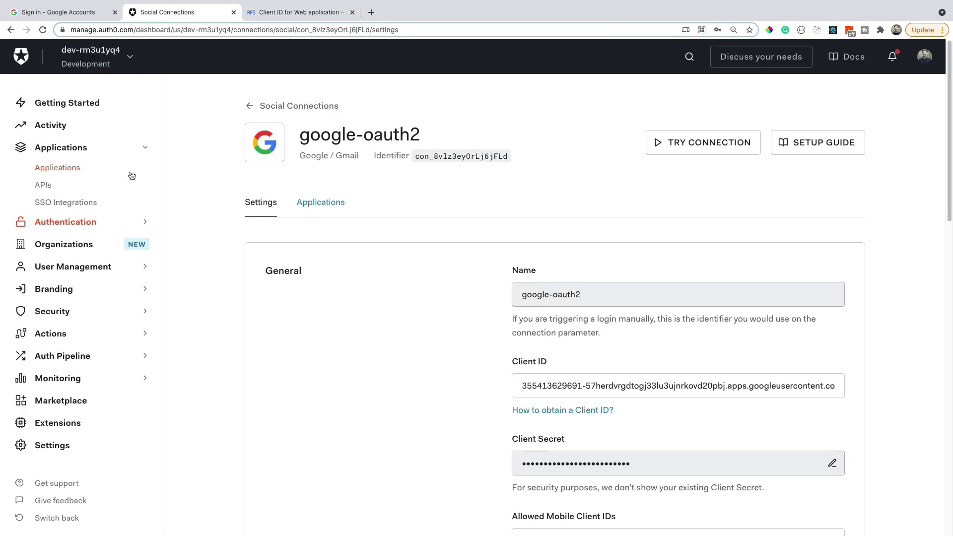
- Copy the Auth0 domain from the Google Auth Connection Example application's settings
{"action": "left_click", "coordinate": [72, 170], "text": "super"}
{"action": "left_click", "coordinate": [279, 14]}
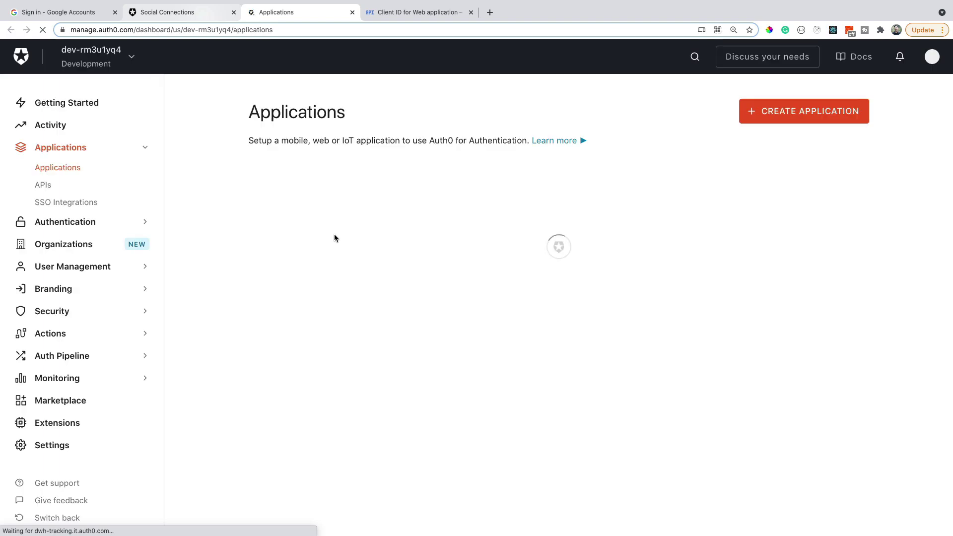
{"action": "scroll", "coordinate": [214, 404], "scroll_direction": "down", "scroll_amount": 1}
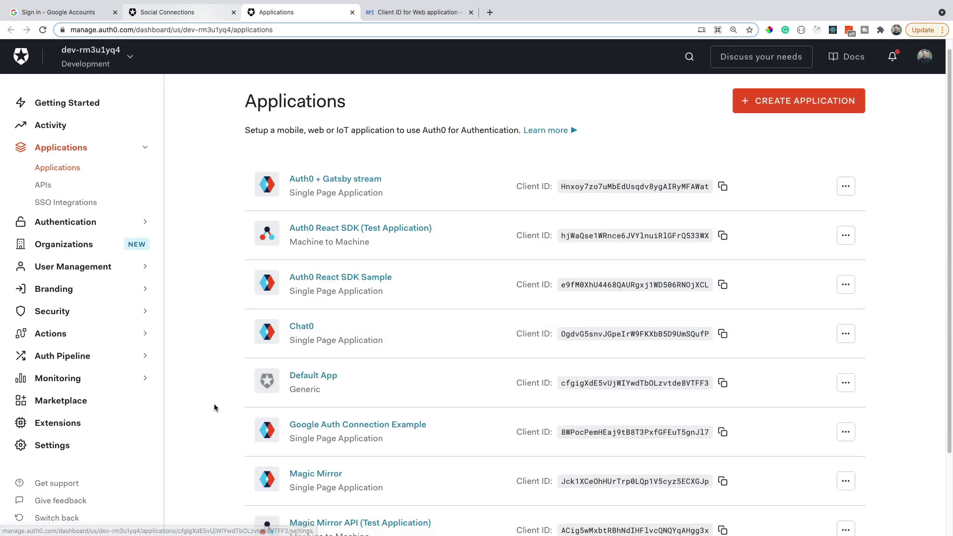
{"action": "left_click", "coordinate": [305, 435]}
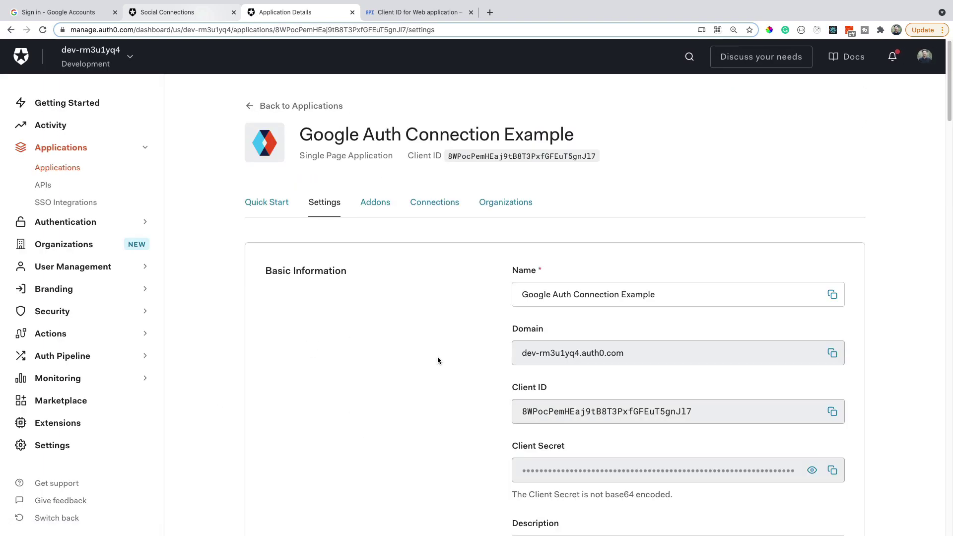
{"action": "left_click", "coordinate": [832, 354]}
{"action": "left_click", "coordinate": [407, 13]}
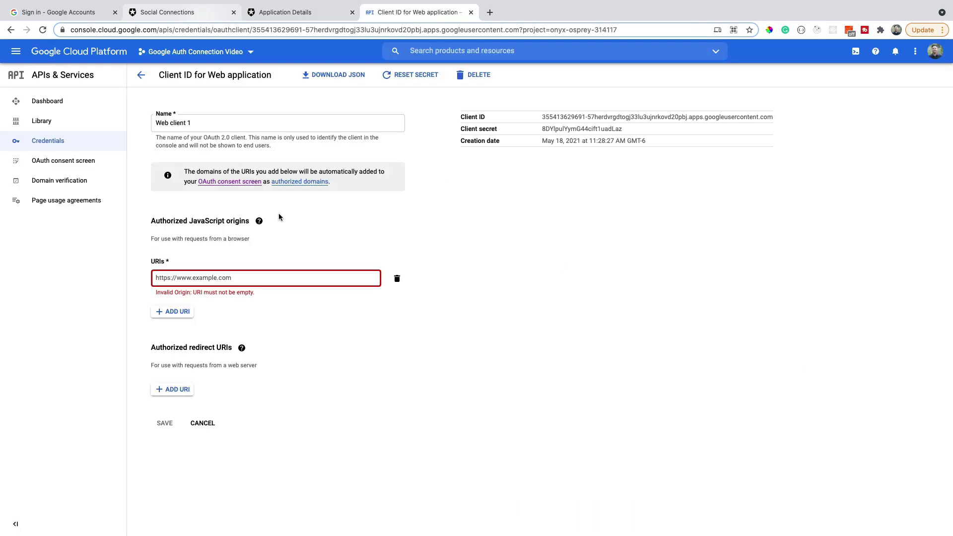
{"action": "type", "text": "https://"}
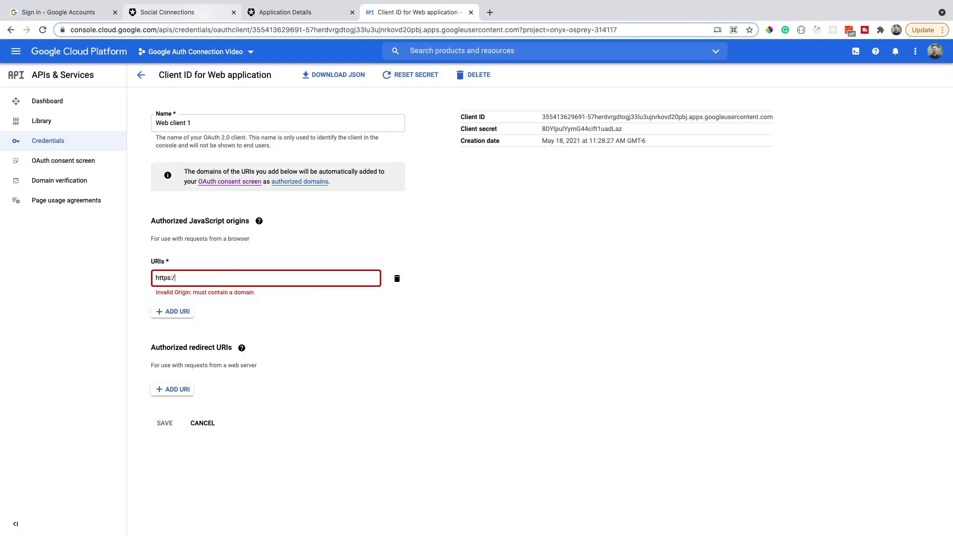
{"action": "key", "text": "super+v"}
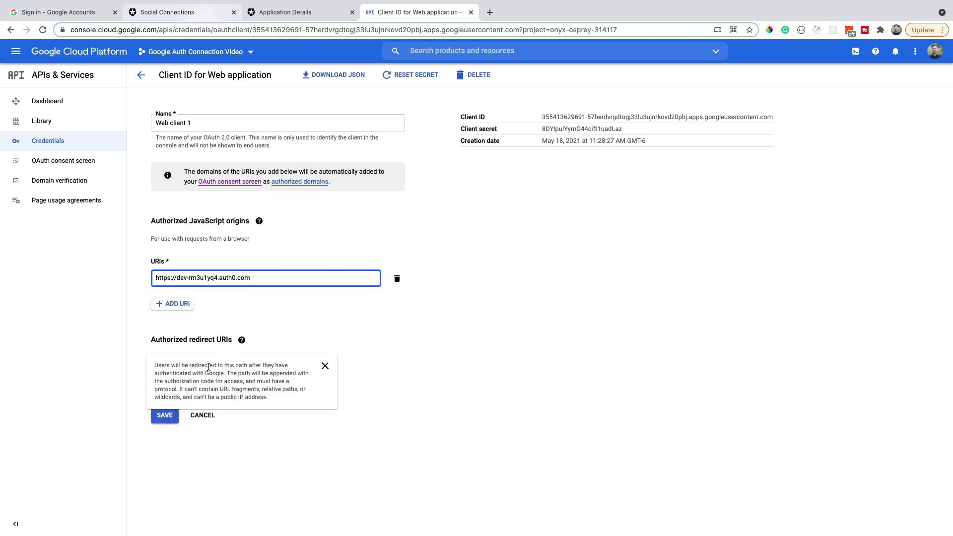
{"action": "left_click", "coordinate": [184, 382]}
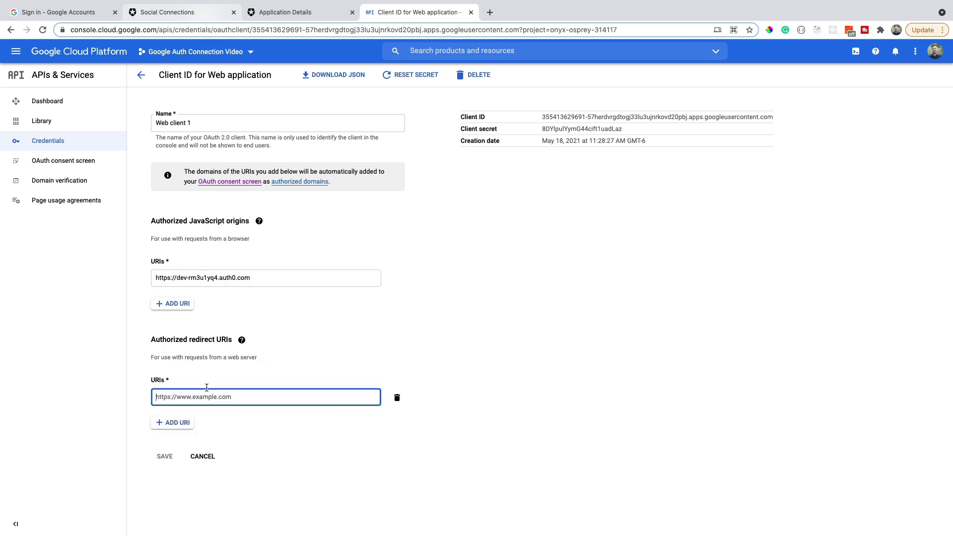
{"action": "type", "text": "https://"}
{"action": "key", "text": "super+v"}
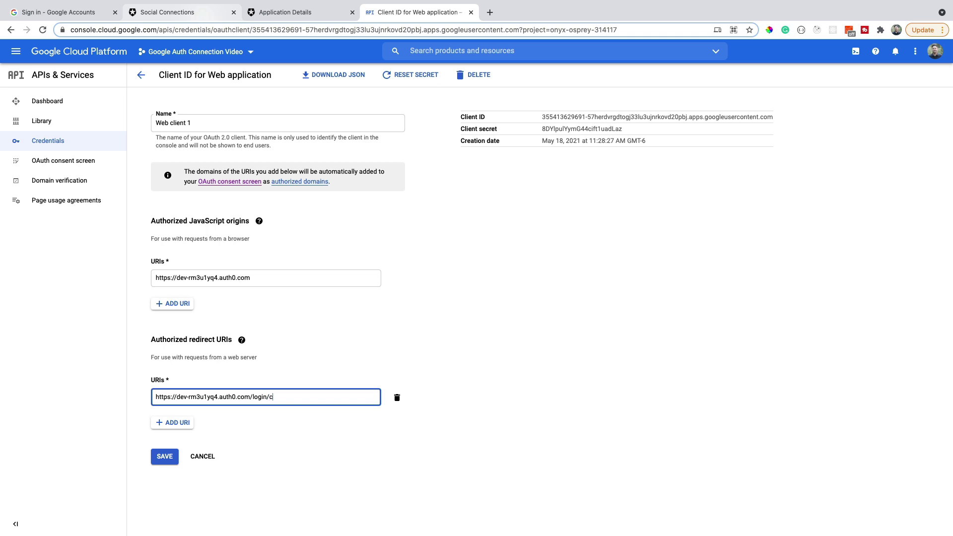
{"action": "type", "text": "/login/callback"}
{"action": "left_click", "coordinate": [162, 458]}
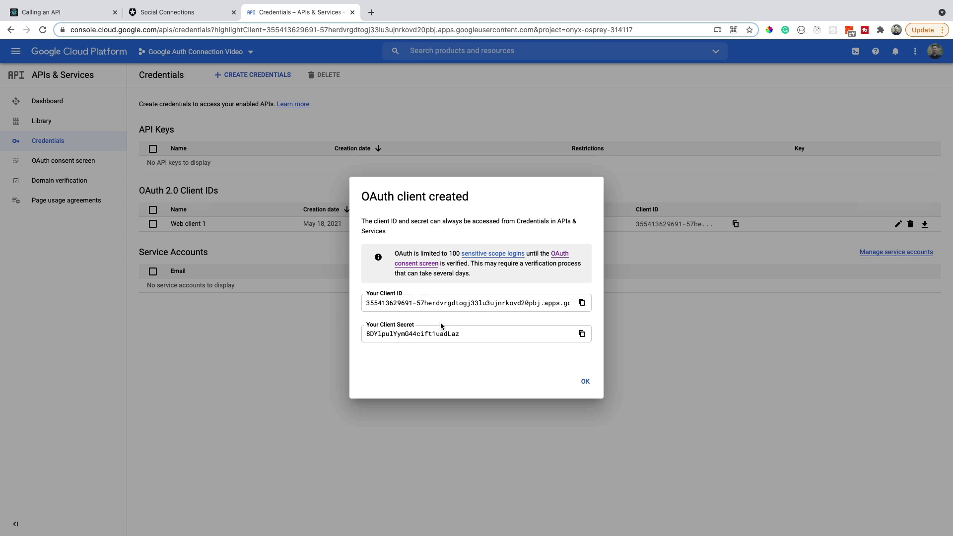
- Copy the new Client ID for use in Auth0's Google connection form
{"action": "left_click", "coordinate": [582, 302]}
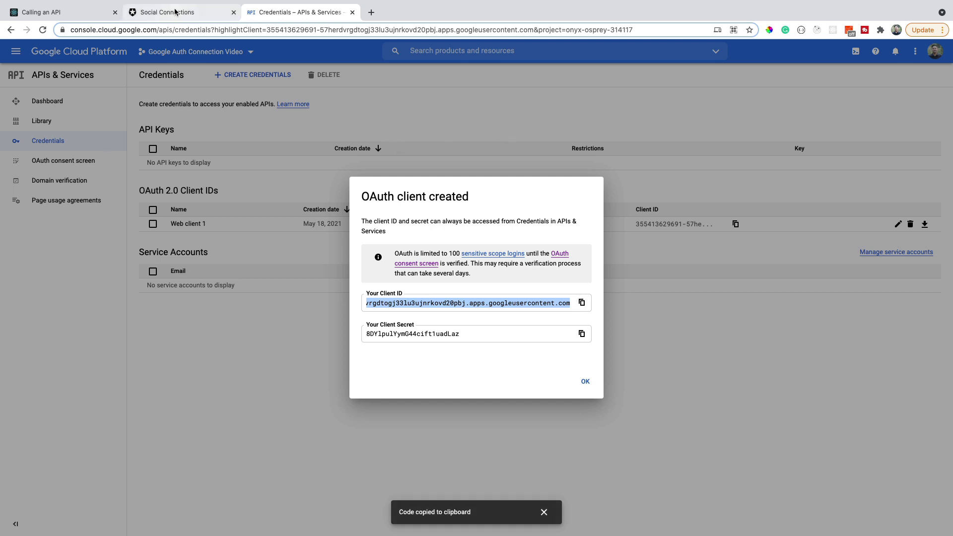
{"action": "left_click", "coordinate": [199, 12]}
{"action": "left_click", "coordinate": [594, 332]}
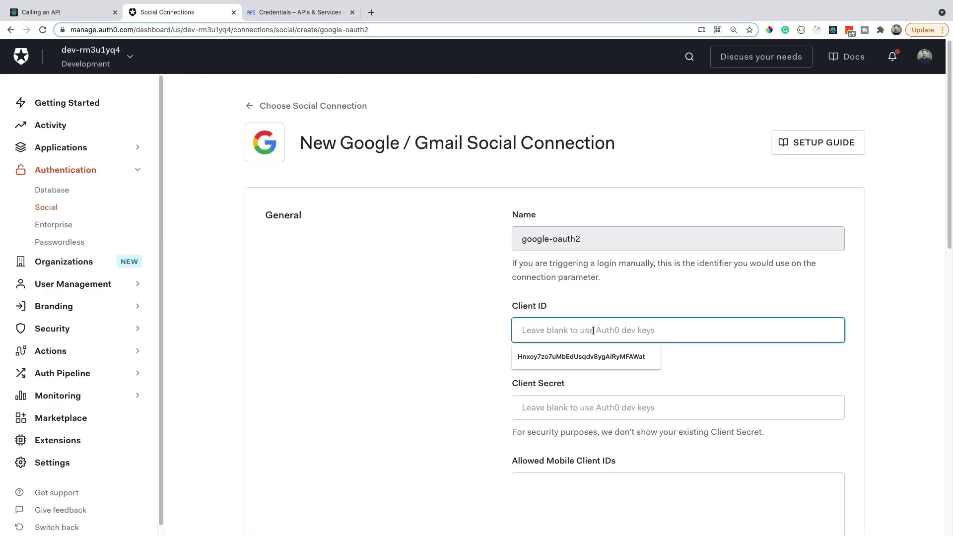
- Paste the Google Client ID and Client Secret into the Auth0 connection form
{"action": "key", "text": "super+v"}
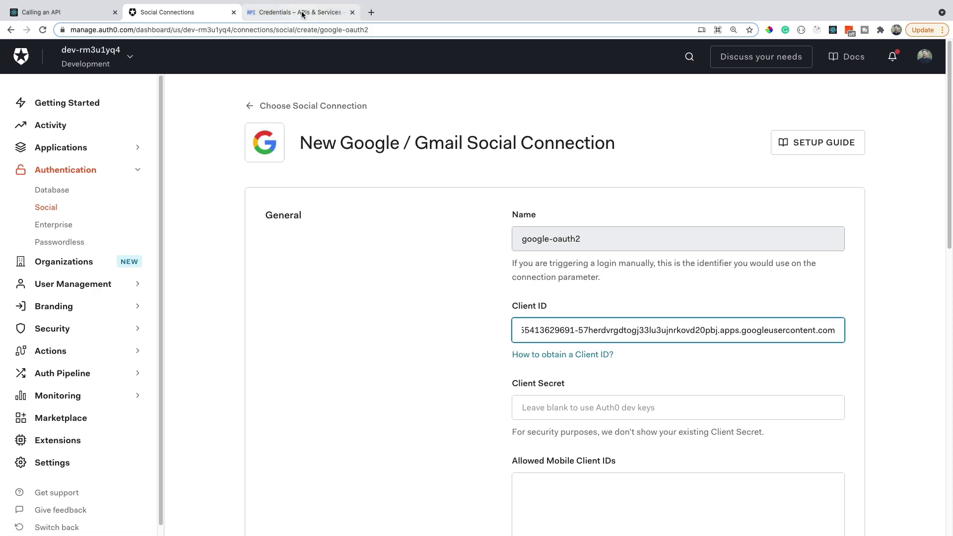
{"action": "left_click", "coordinate": [302, 14]}
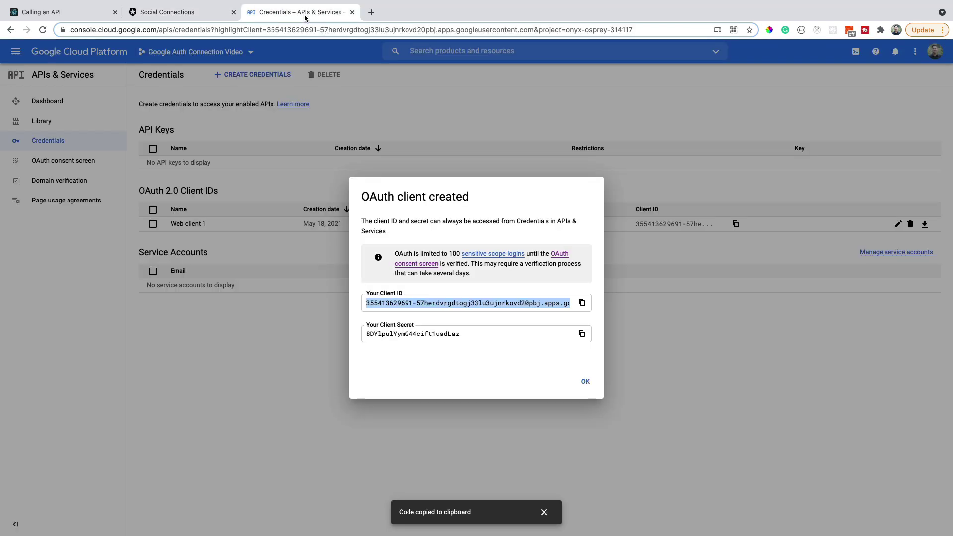
{"action": "left_click", "coordinate": [581, 334]}
{"action": "left_click", "coordinate": [179, 12]}
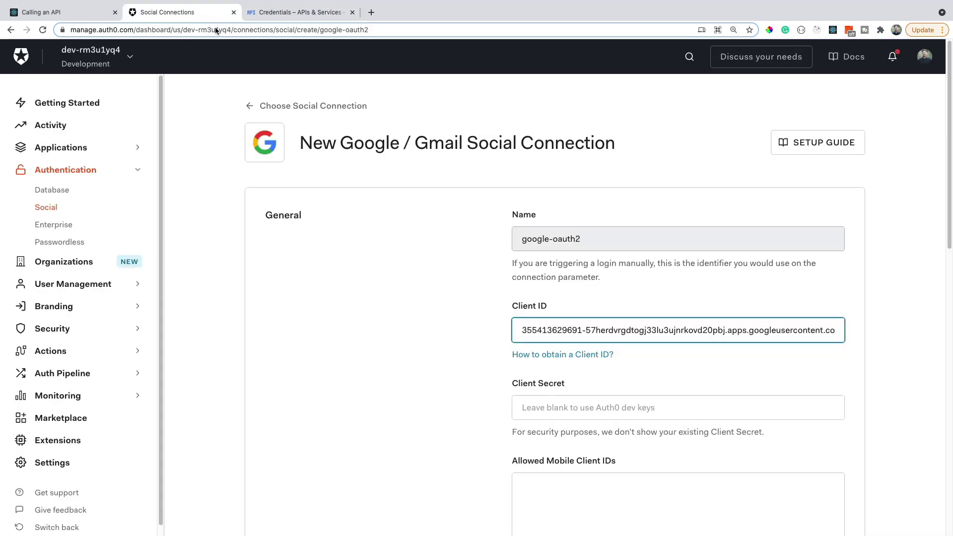
{"action": "left_click", "coordinate": [566, 400]}
{"action": "key", "text": "super+v"}
{"action": "left_click", "coordinate": [285, 278]}
- Create the google-oauth2 social connection with these credentials
{"action": "scroll", "coordinate": [285, 279], "scroll_direction": "down", "scroll_amount": 1}
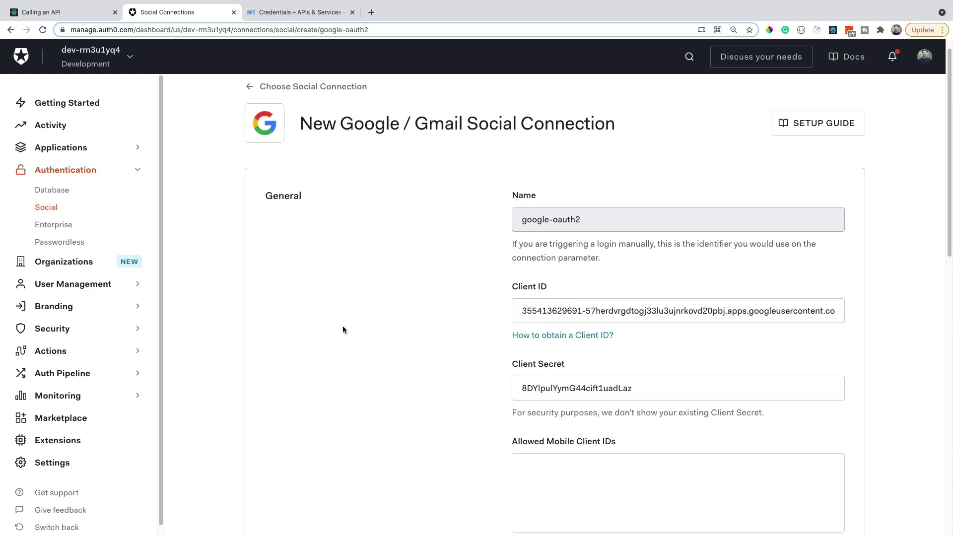
{"action": "scroll", "coordinate": [375, 338], "scroll_direction": "down", "scroll_amount": 7}
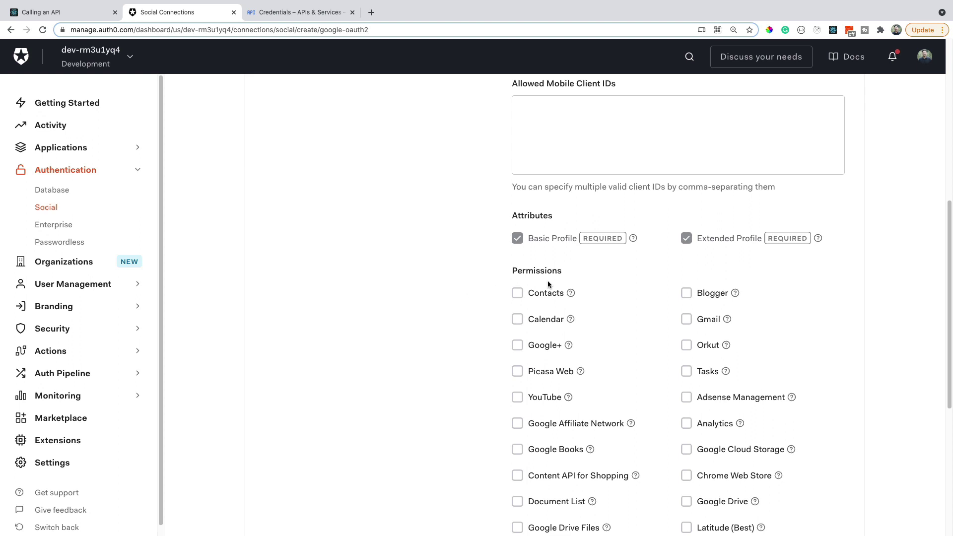
{"action": "scroll", "coordinate": [411, 352], "scroll_direction": "down", "scroll_amount": 1}
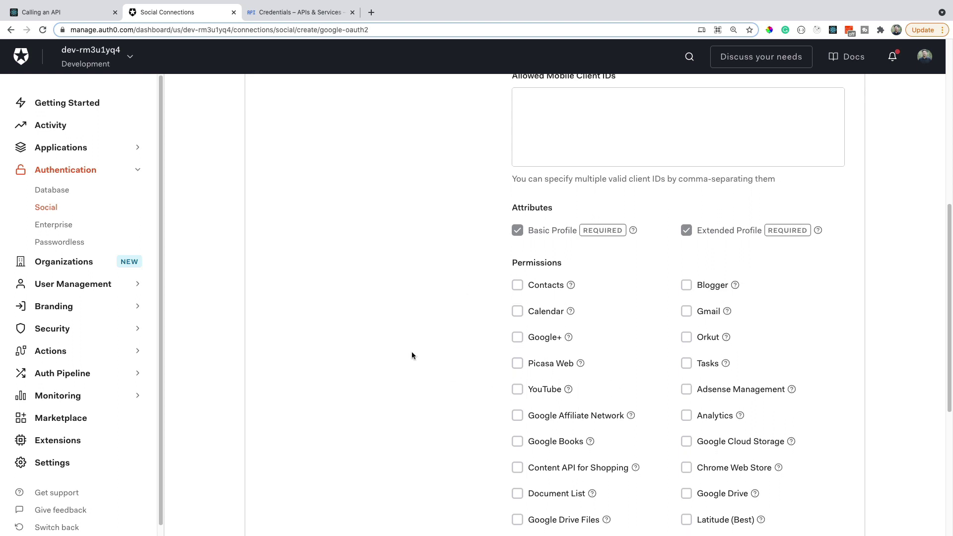
{"action": "scroll", "coordinate": [464, 375], "scroll_direction": "down", "scroll_amount": 1}
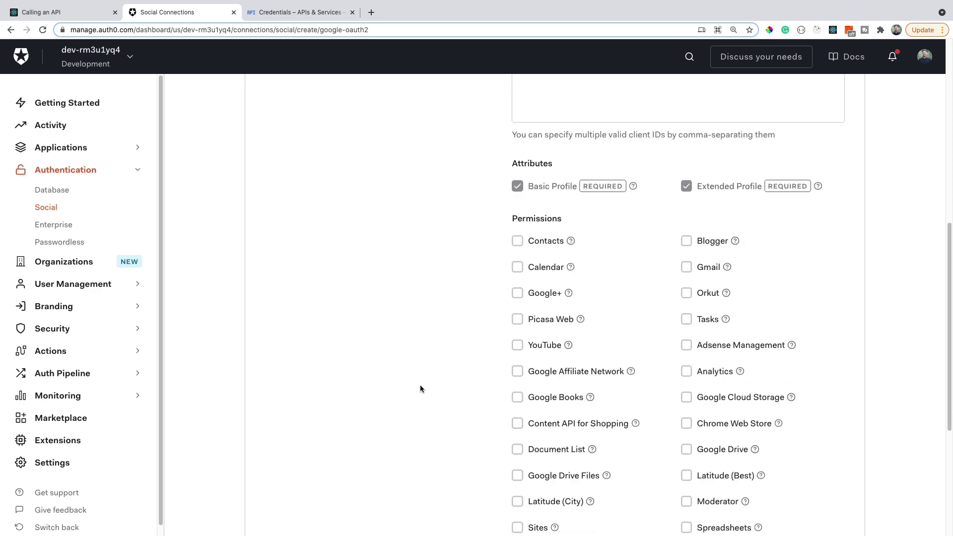
{"action": "scroll", "coordinate": [420, 387], "scroll_direction": "down", "scroll_amount": 3}
{"action": "scroll", "coordinate": [420, 387], "scroll_direction": "down", "scroll_amount": 3}
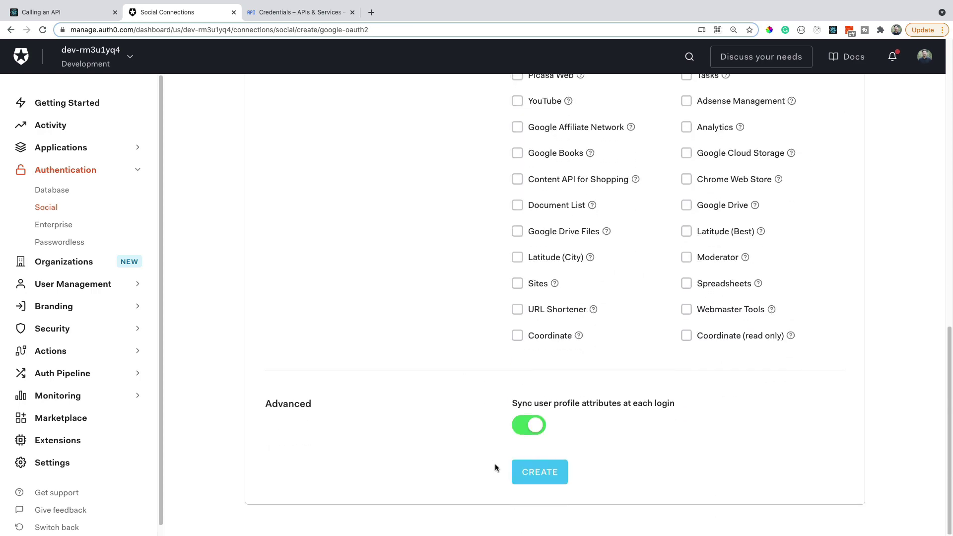
{"action": "left_click", "coordinate": [533, 478]}
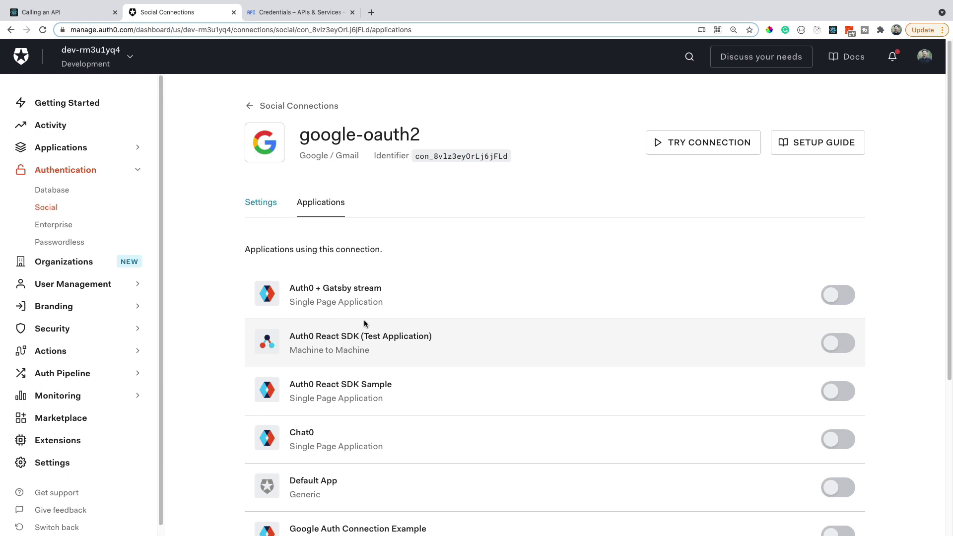
- Turn on google-oauth2 for Google Auth Connection Example only, leaving other apps off
{"action": "scroll", "coordinate": [338, 337], "scroll_direction": "down", "scroll_amount": 3}
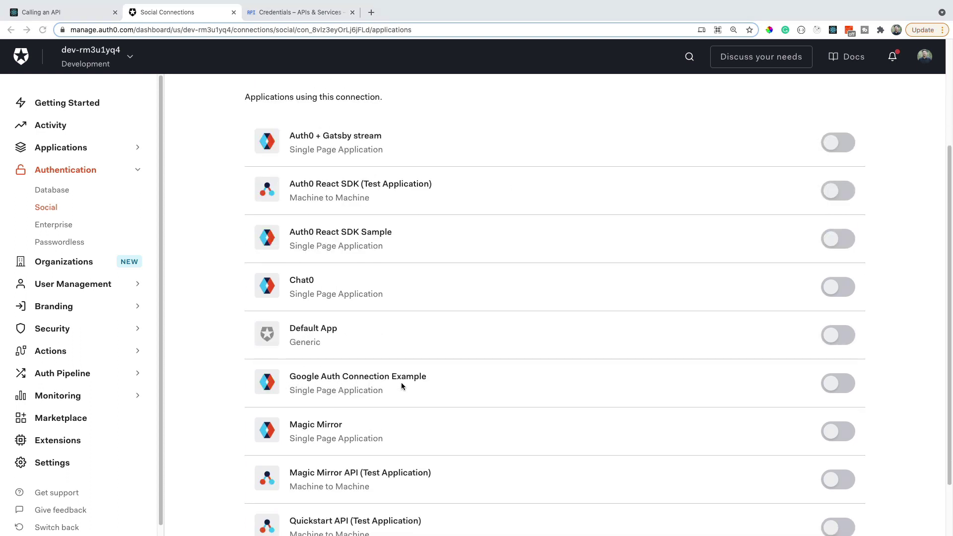
{"action": "left_click", "coordinate": [838, 384]}
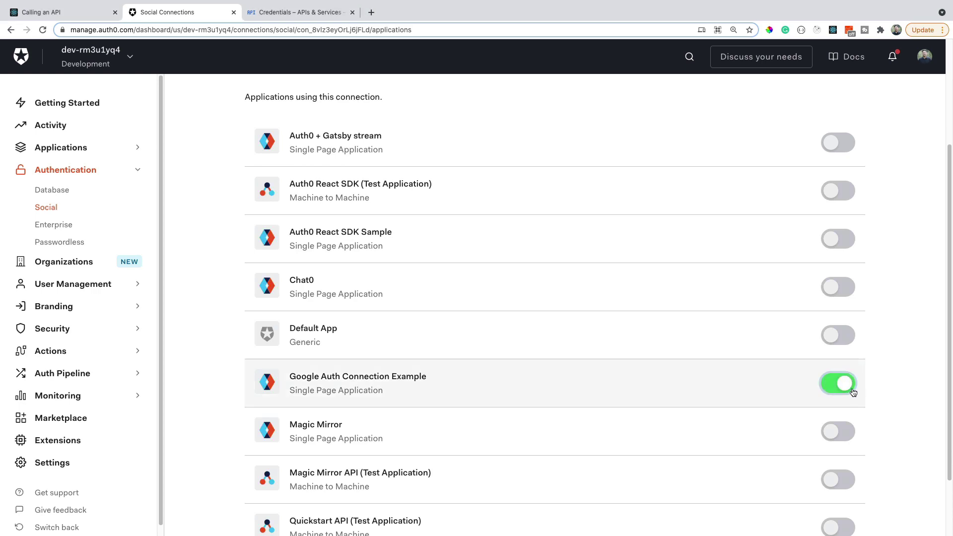
{"action": "scroll", "coordinate": [865, 390], "scroll_direction": "down", "scroll_amount": 1}
{"action": "scroll", "coordinate": [865, 386], "scroll_direction": "down", "scroll_amount": 2}
{"action": "scroll", "coordinate": [865, 386], "scroll_direction": "up", "scroll_amount": 5}
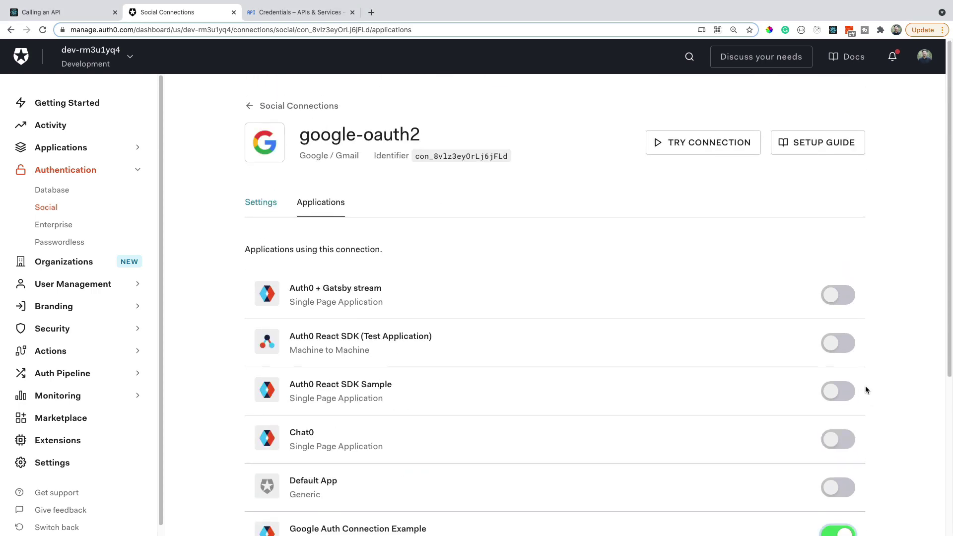
{"action": "key", "text": "ctrl+shift+Tab"}
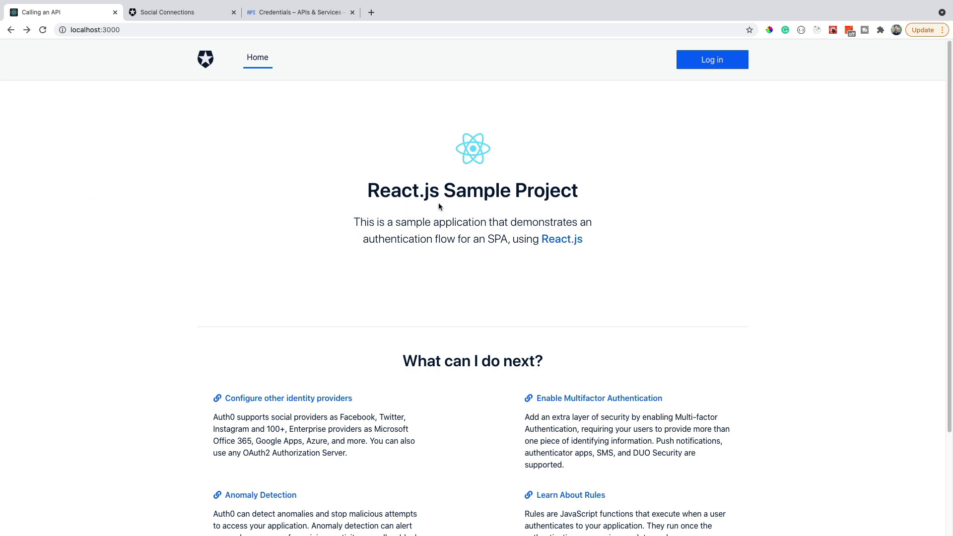
- Log in to the React sample app with Continue with Google, entering the Google account email and accepting access
{"action": "left_click", "coordinate": [712, 59]}
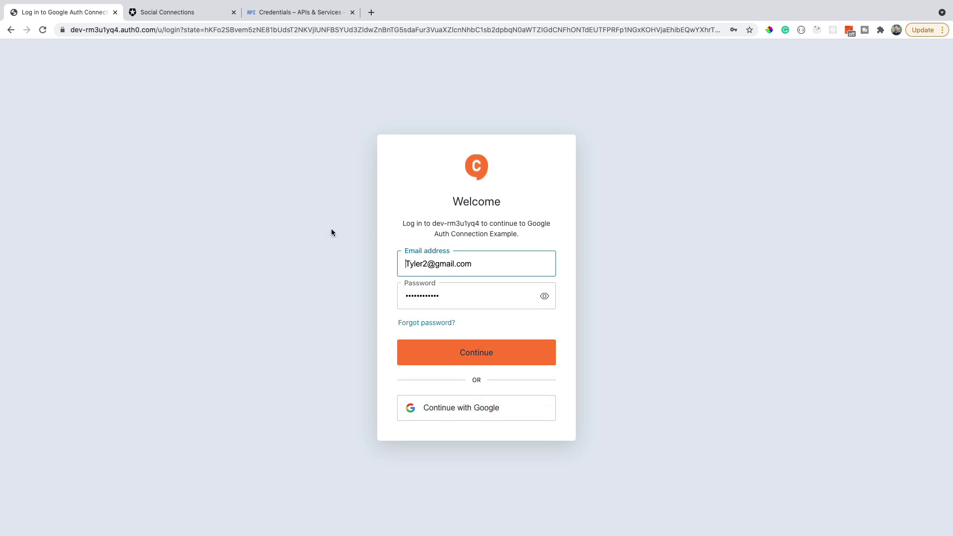
{"action": "left_click", "coordinate": [461, 419]}
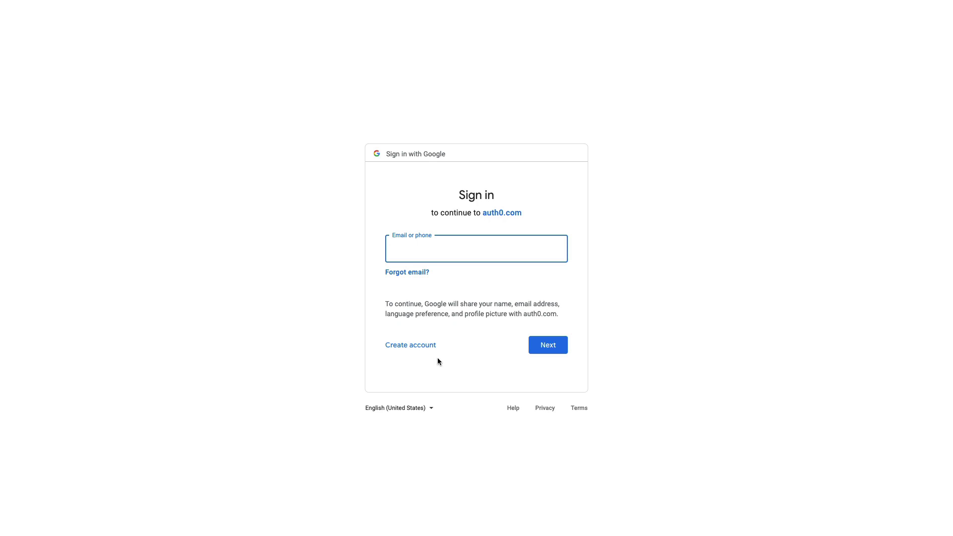
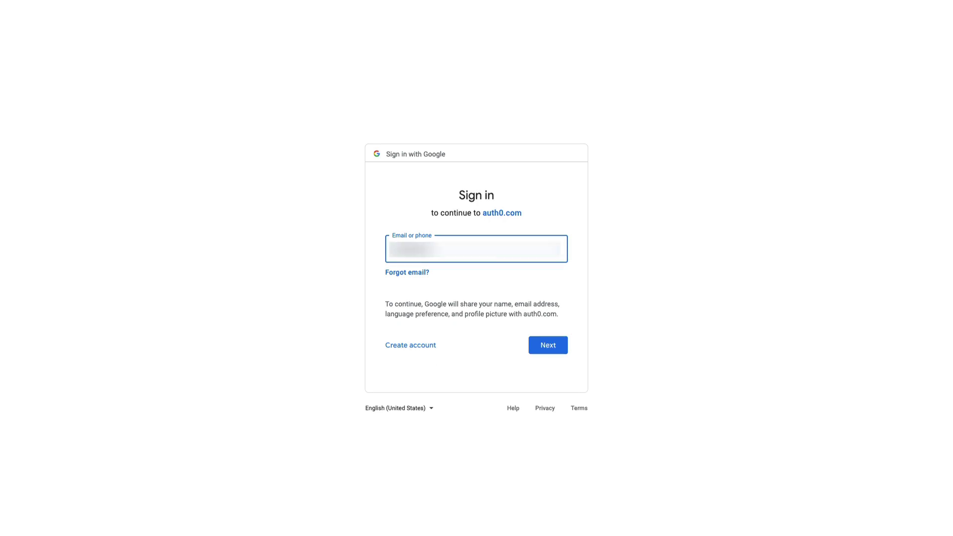
{"action": "left_click", "coordinate": [548, 345]}
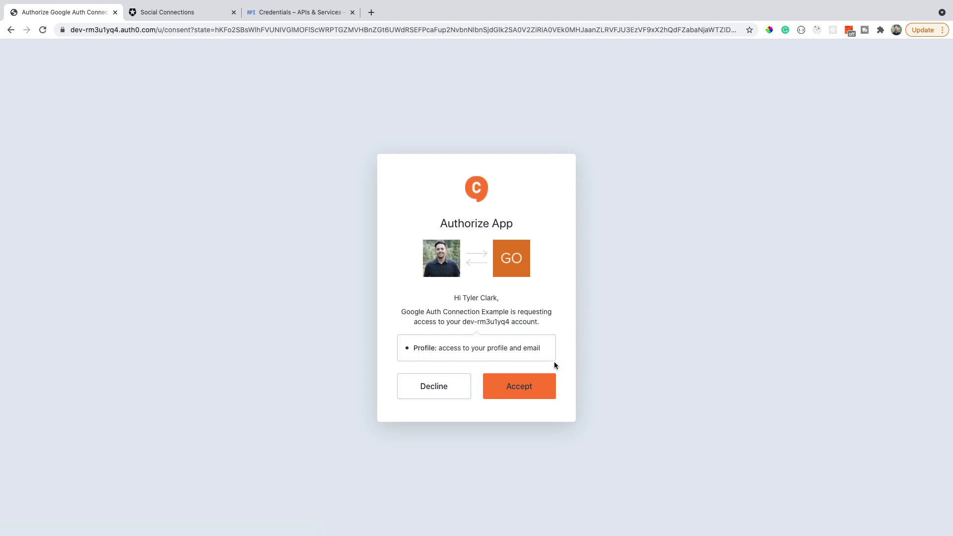
{"action": "left_click", "coordinate": [530, 393]}
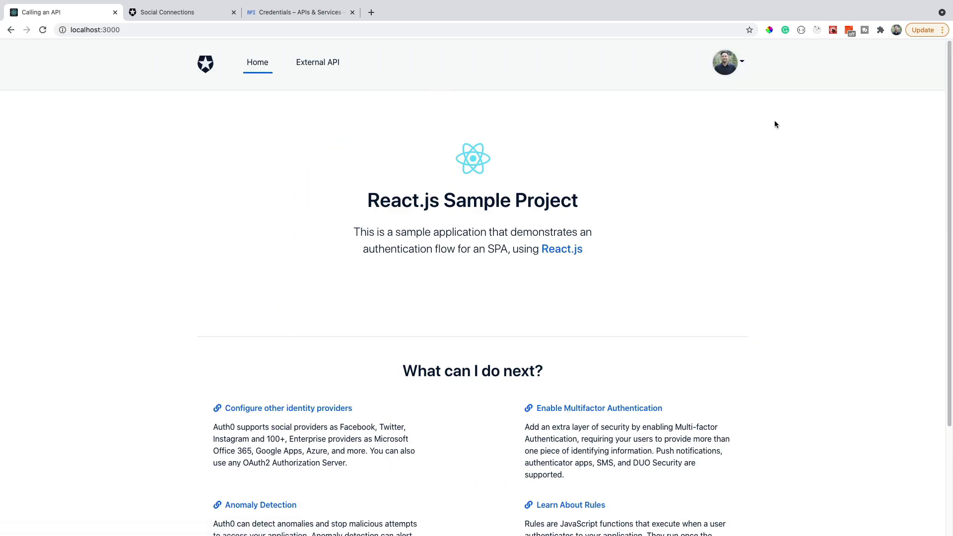
- Open the Profile page from the avatar menu and highlight the user's name and profile JSON
{"action": "left_click", "coordinate": [735, 71]}
{"action": "left_click", "coordinate": [750, 90]}
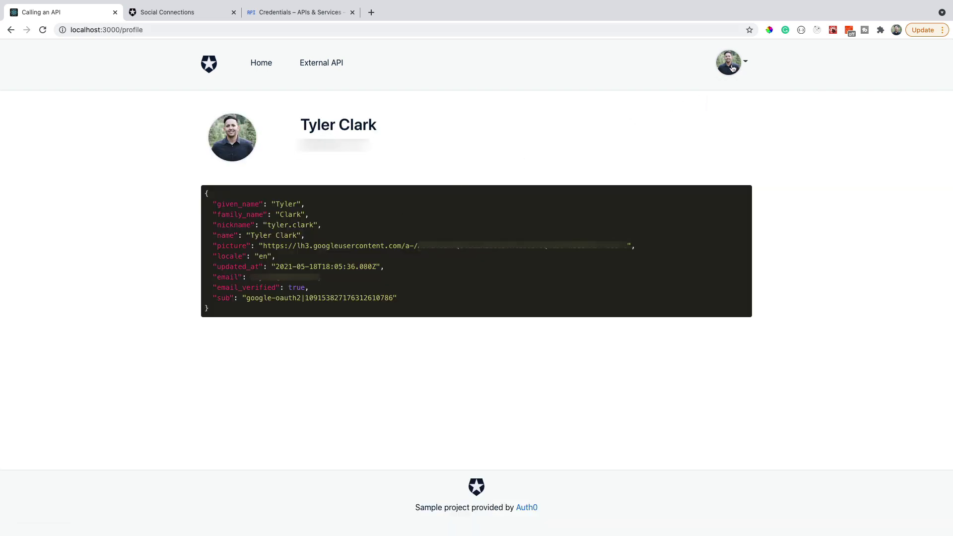
{"action": "left_click_drag", "start_coordinate": [300, 121], "coordinate": [348, 164]}
{"action": "left_click_drag", "start_coordinate": [218, 310], "coordinate": [188, 200]}
- Open the google-oauth2 connection from Social Connections and review its settings
{"action": "left_click", "coordinate": [244, 345]}
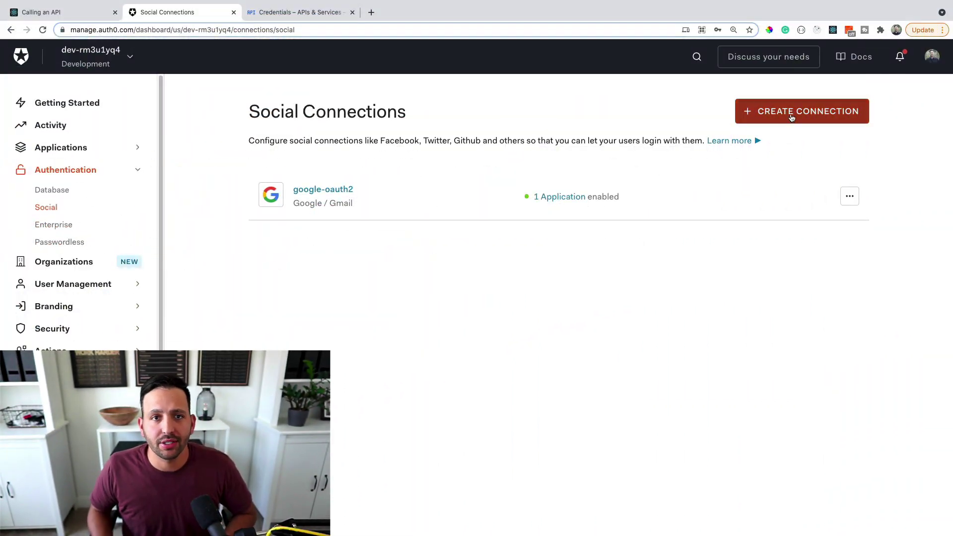
{"action": "left_click", "coordinate": [791, 118]}
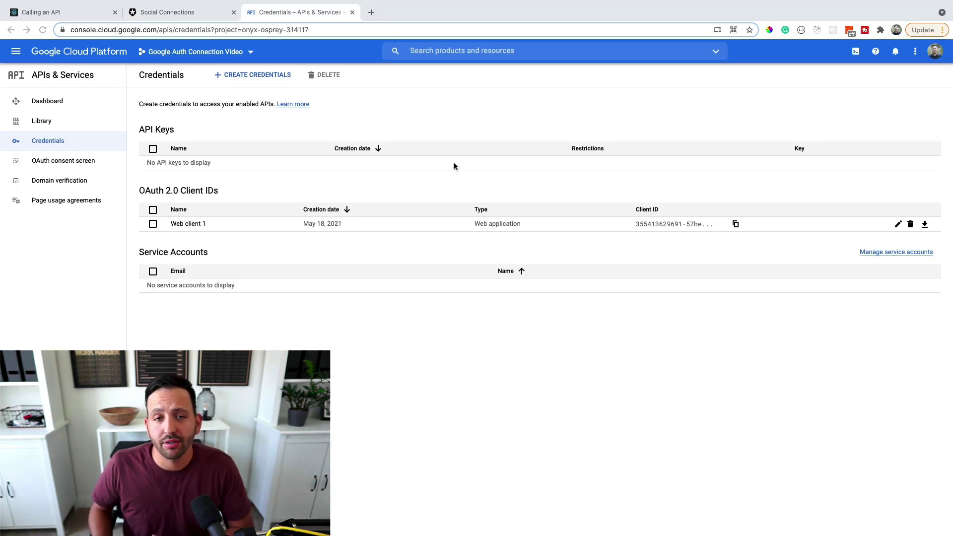
{"action": "left_click", "coordinate": [209, 99]}
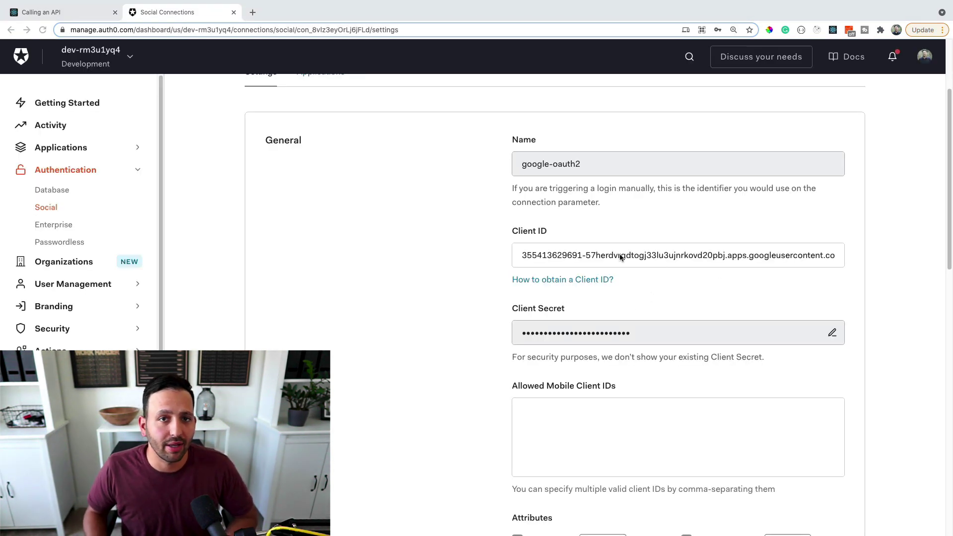
{"action": "scroll", "coordinate": [629, 401], "scroll_direction": "up", "scroll_amount": 3}
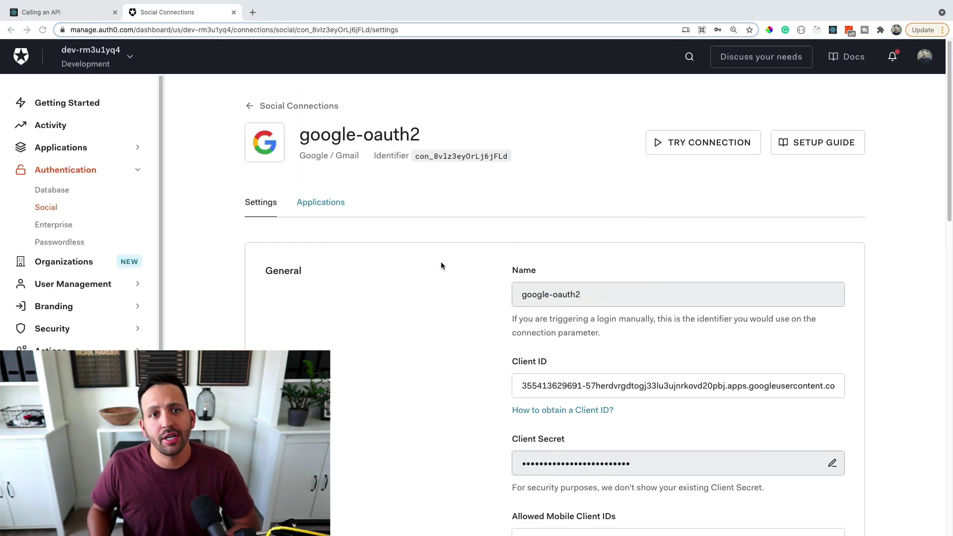
- Show google-oauth2's Applications tab, where only Google Auth Connection Example is enabled
{"action": "left_click", "coordinate": [343, 202]}
{"action": "scroll", "coordinate": [695, 397], "scroll_direction": "down", "scroll_amount": 3}
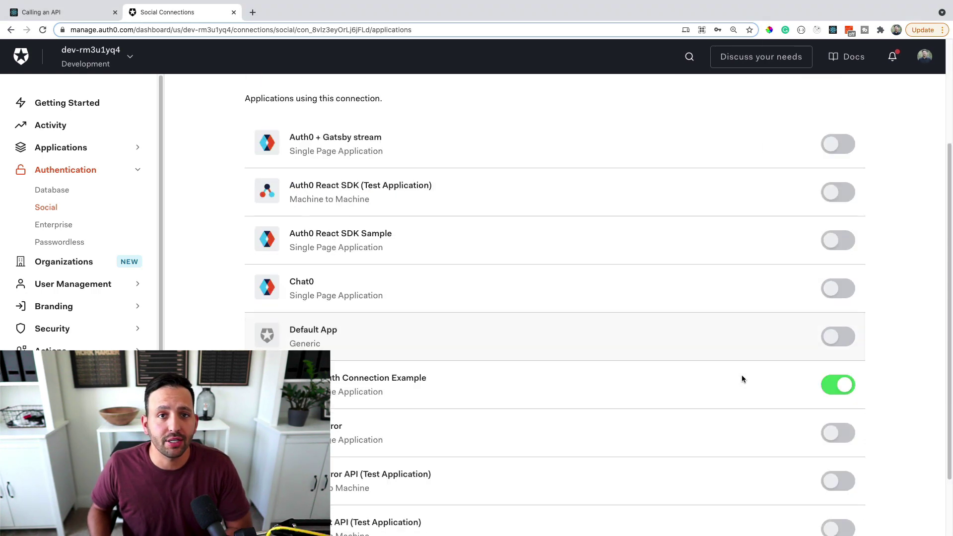
{"action": "scroll", "coordinate": [813, 396], "scroll_direction": "down", "scroll_amount": 2}
{"action": "scroll", "coordinate": [824, 405], "scroll_direction": "up", "scroll_amount": 2}
{"action": "scroll", "coordinate": [824, 403], "scroll_direction": "up", "scroll_amount": 3}
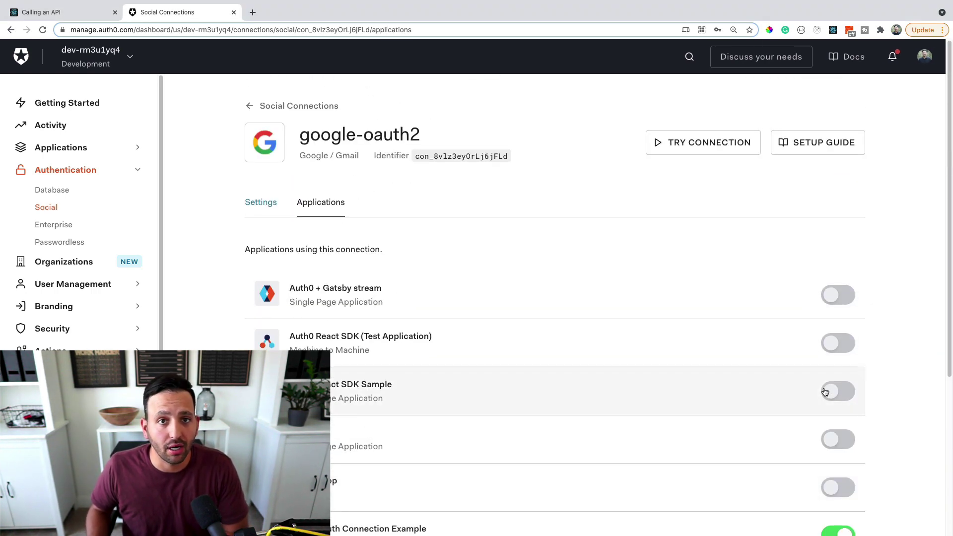